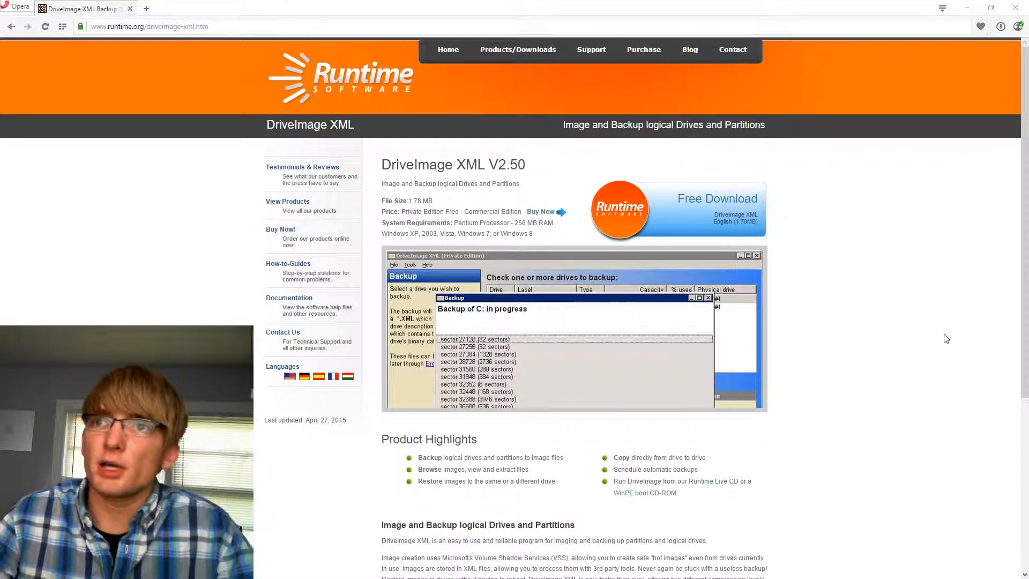
Step: Examine the file size, edition pricing and system requirements on the DriveImage XML product page
drag(433, 200, 400, 201)
click(435, 205)
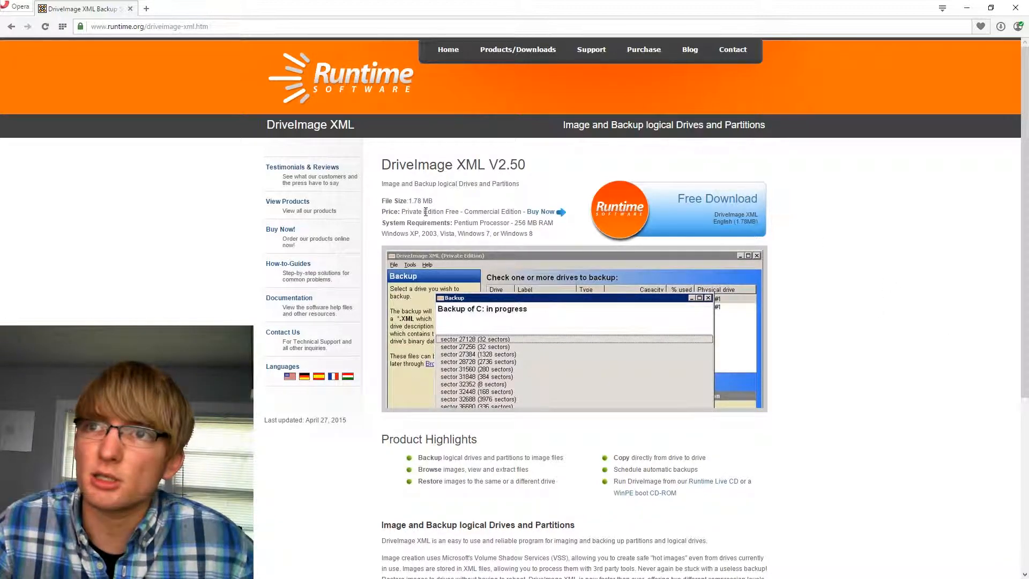
drag(401, 212, 459, 211)
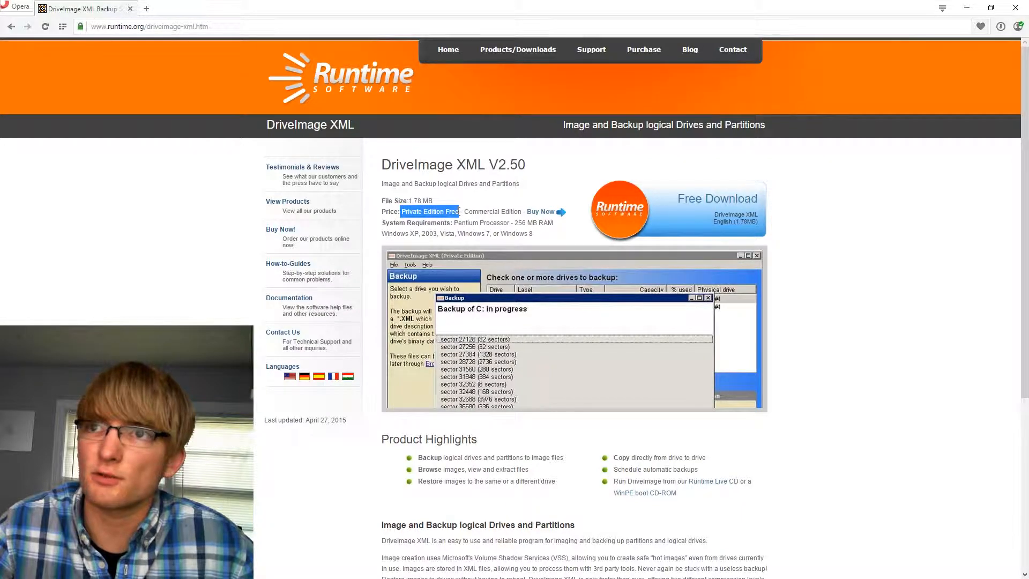
click(447, 223)
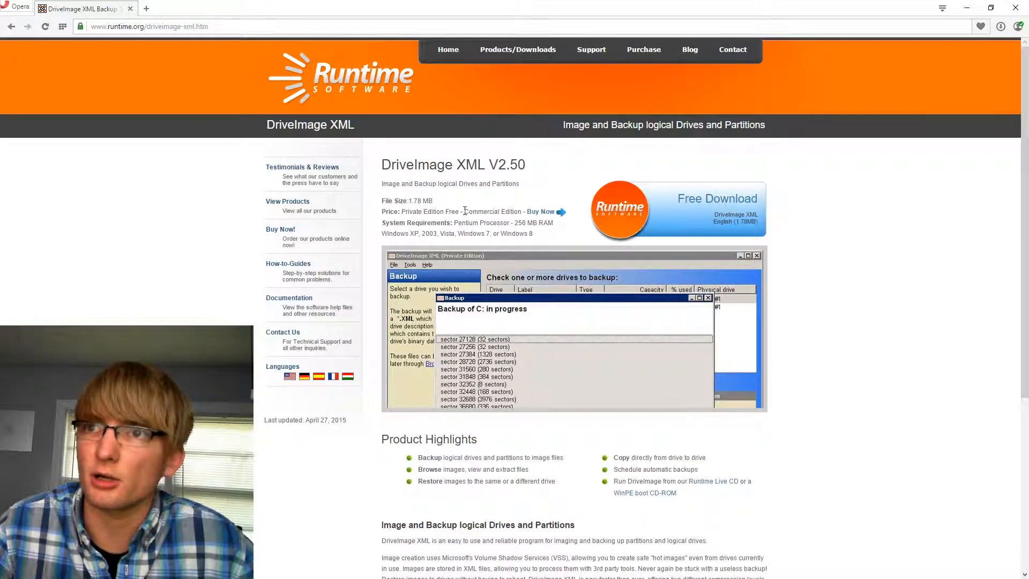
drag(465, 211, 523, 213)
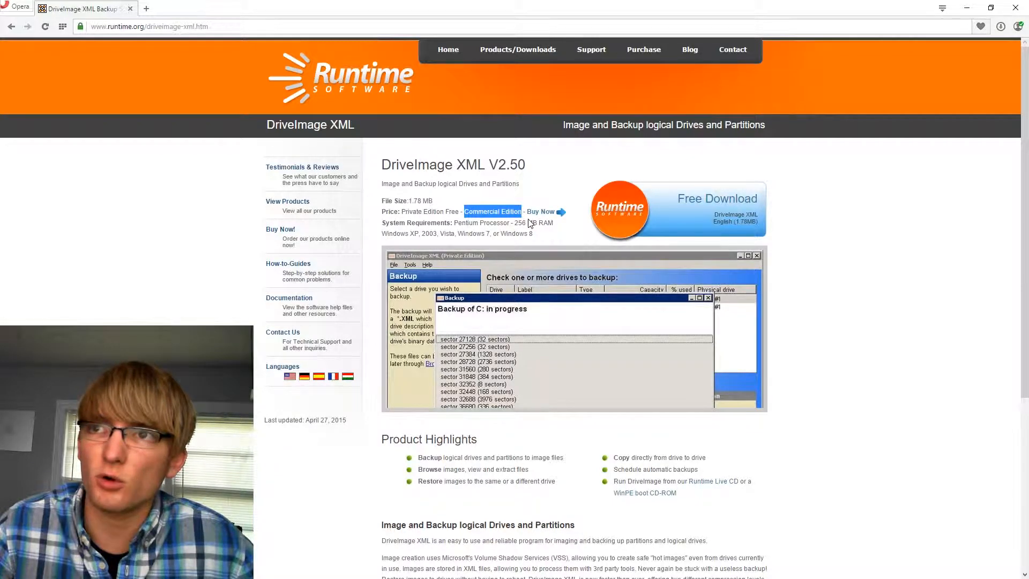
click(529, 223)
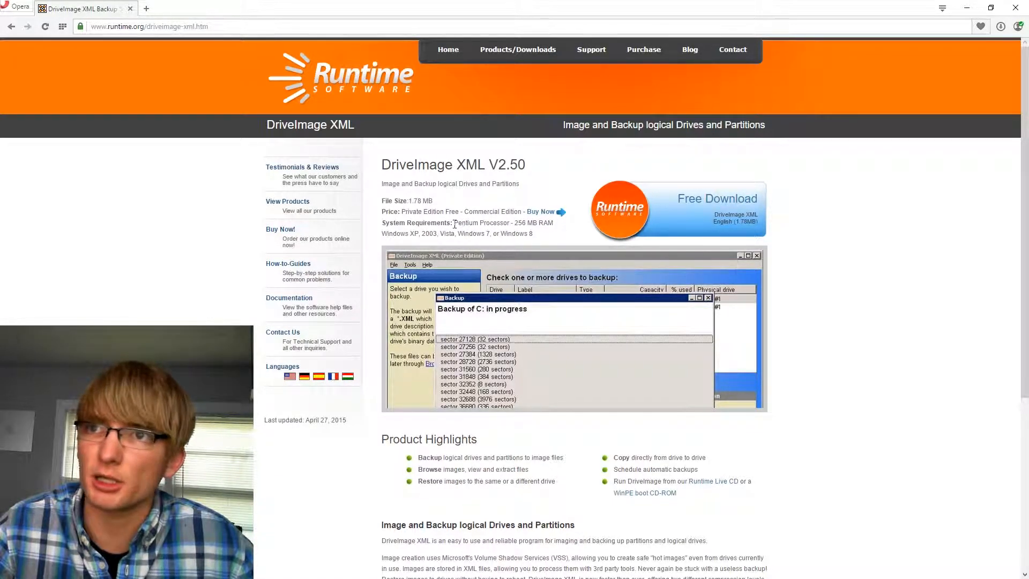
drag(455, 223, 560, 231)
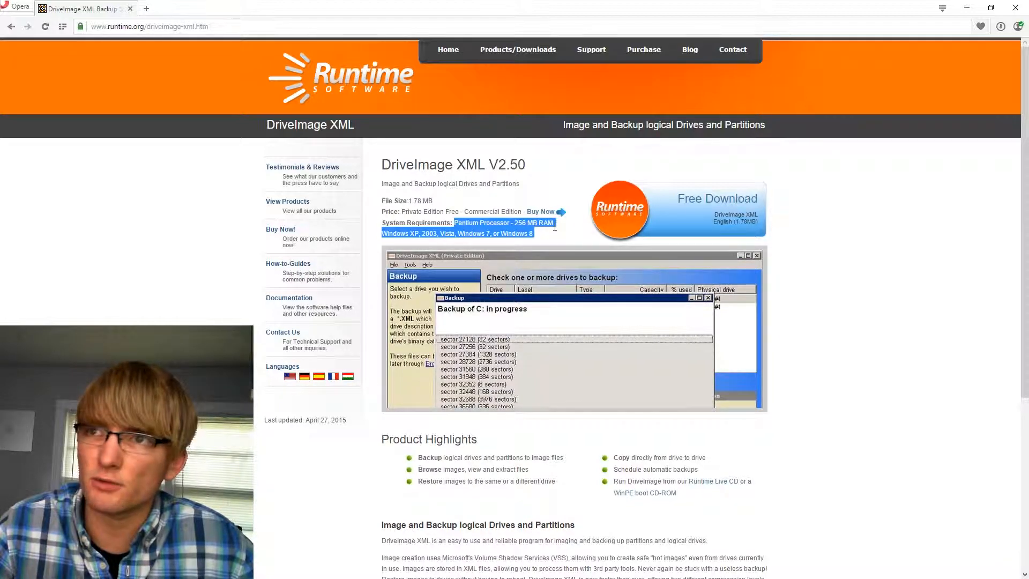
click(560, 231)
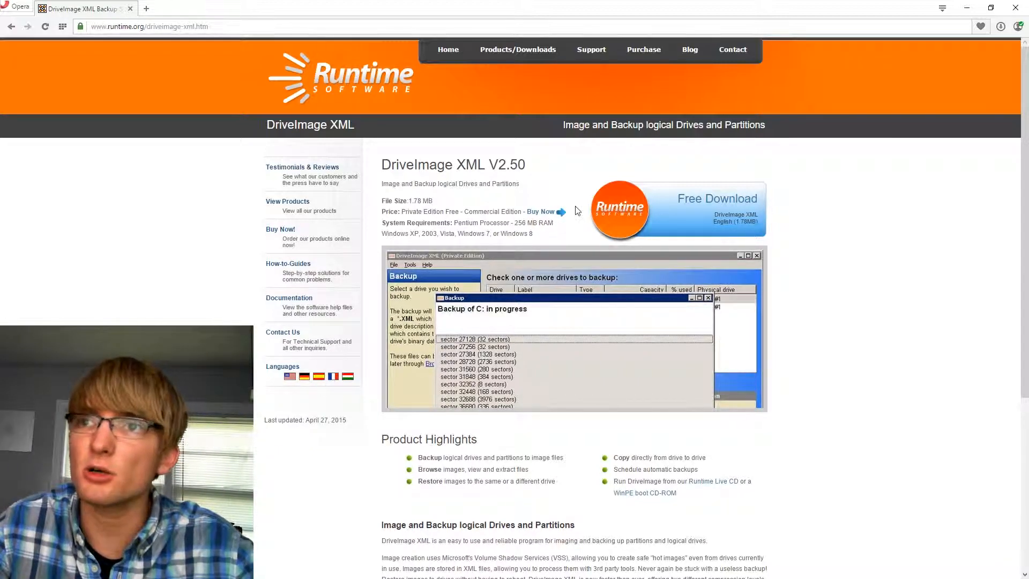
Step: Switch to DriveImage XML and look through its Backup, Restore, Drive to Drive and Browse functions without loading an image
click(966, 10)
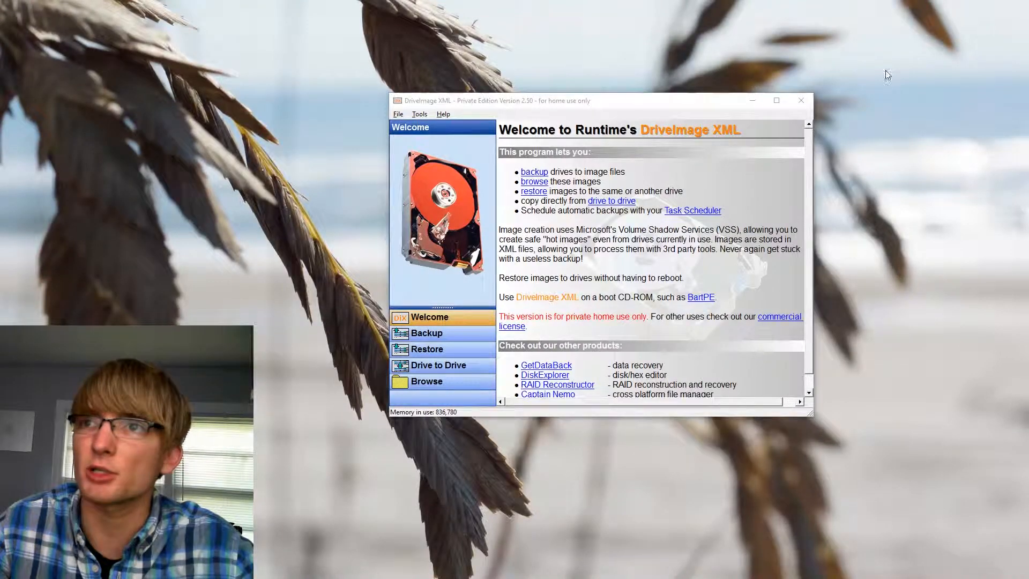
drag(601, 103, 605, 91)
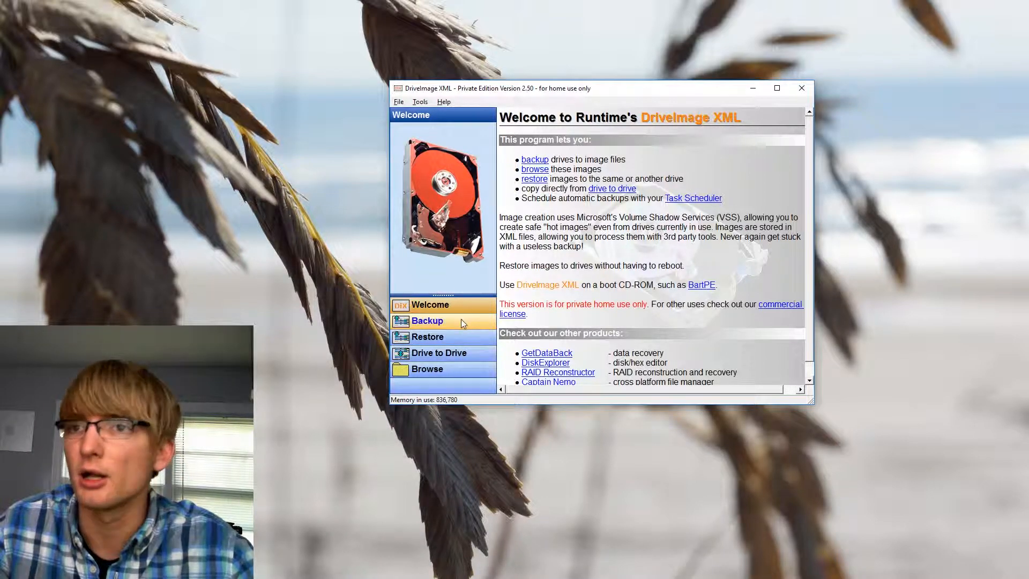
click(430, 321)
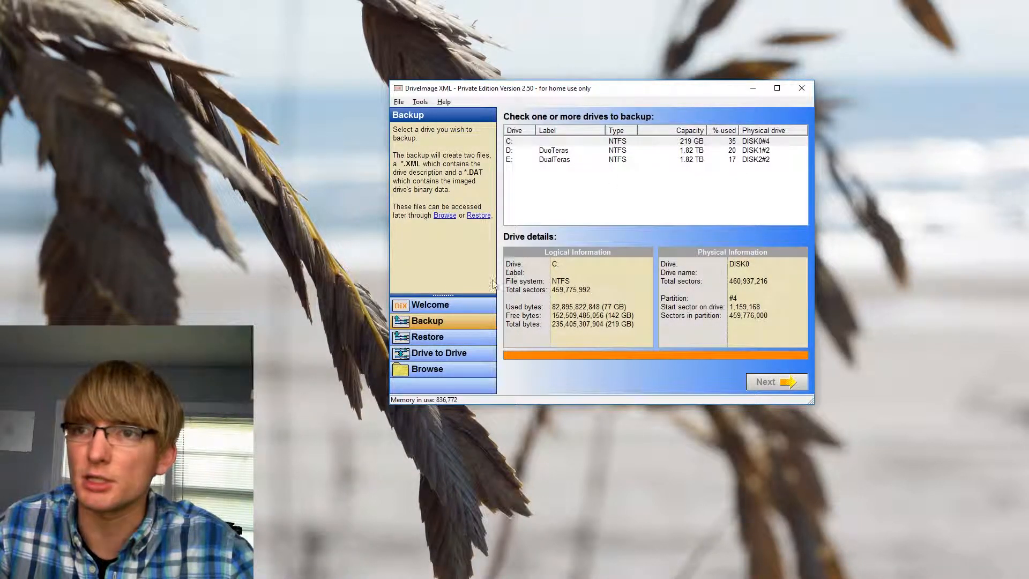
click(443, 340)
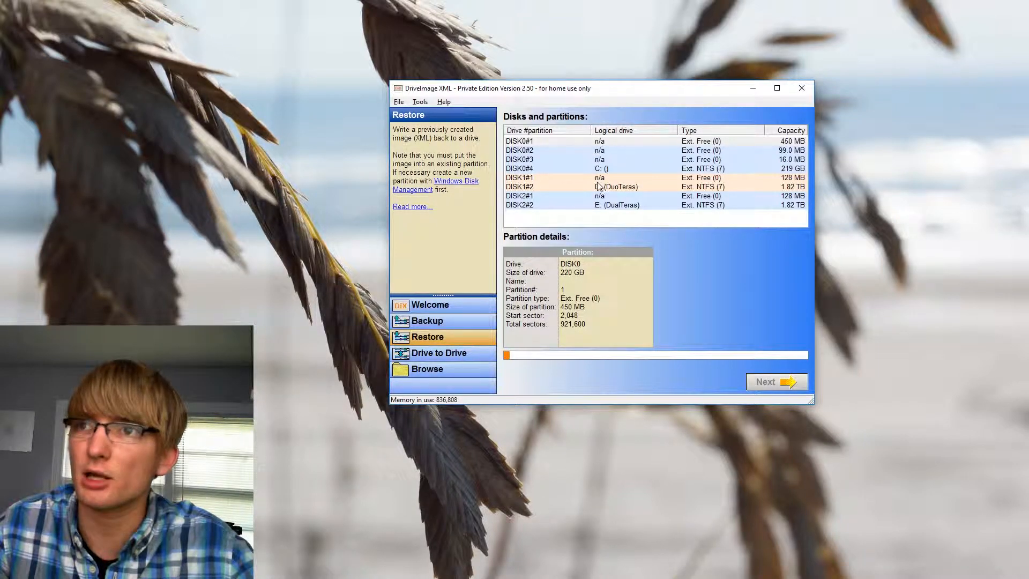
click(439, 352)
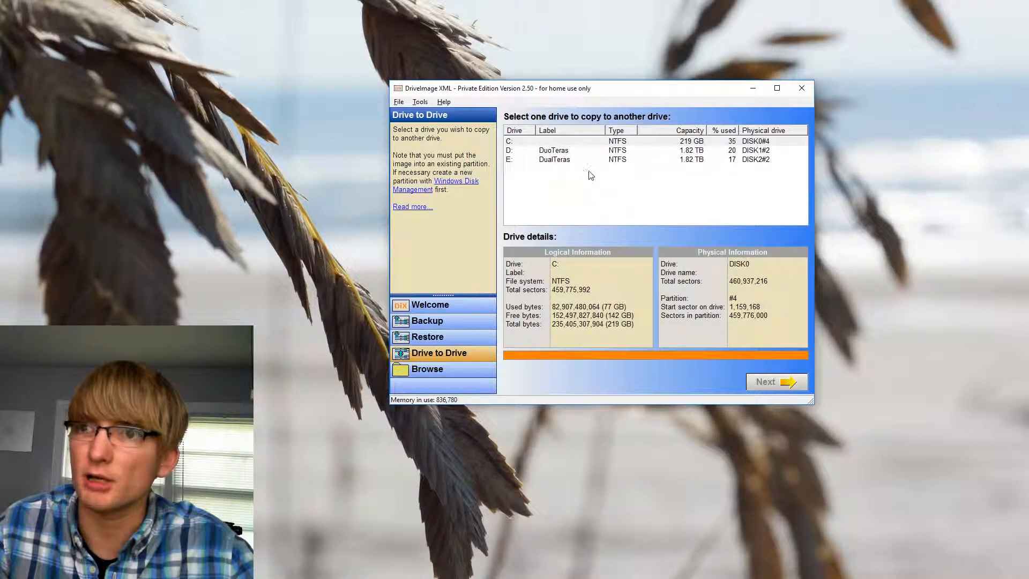
click(443, 370)
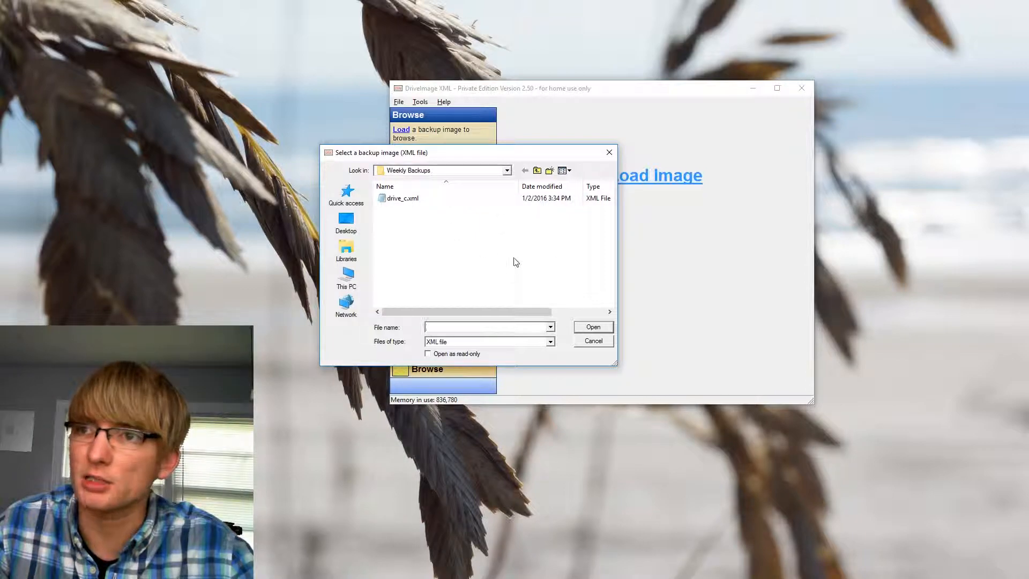
click(600, 343)
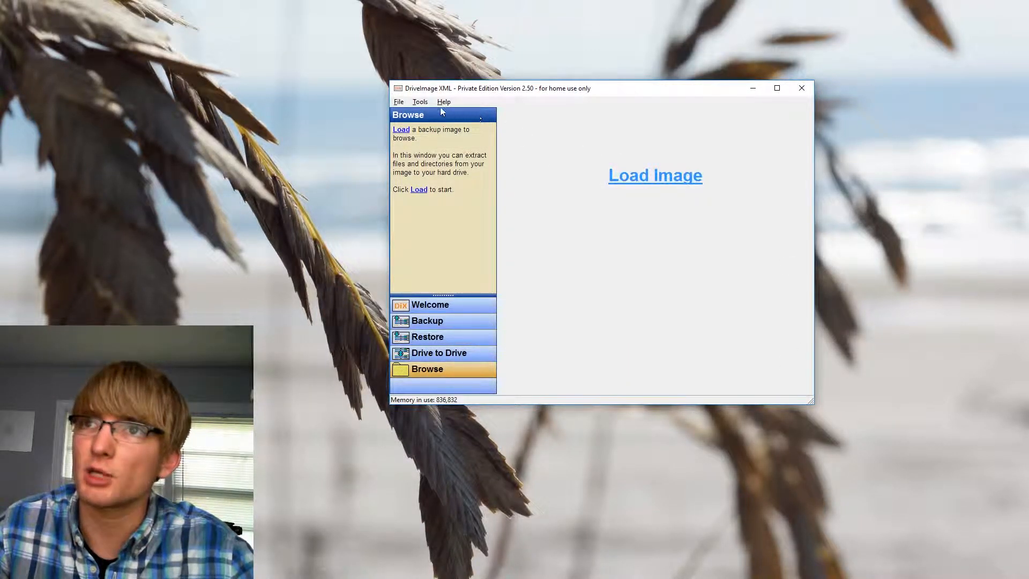
Step: Open DriveImage XML's instructions for scheduling automatic backups, and move and enlarge their window to show the command line parameters
click(421, 102)
click(420, 102)
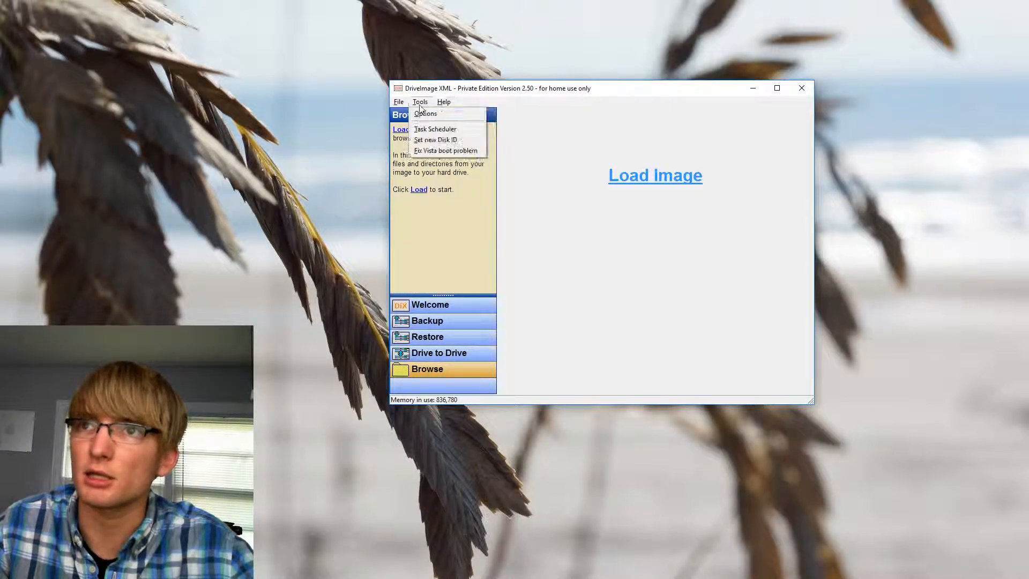
click(443, 130)
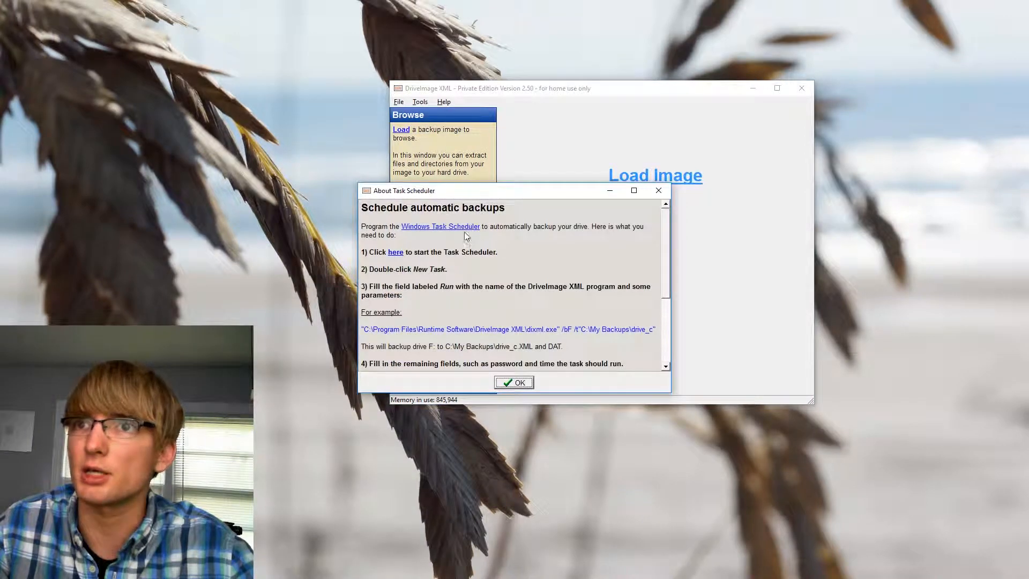
drag(521, 195, 180, 18)
drag(236, 217, 236, 337)
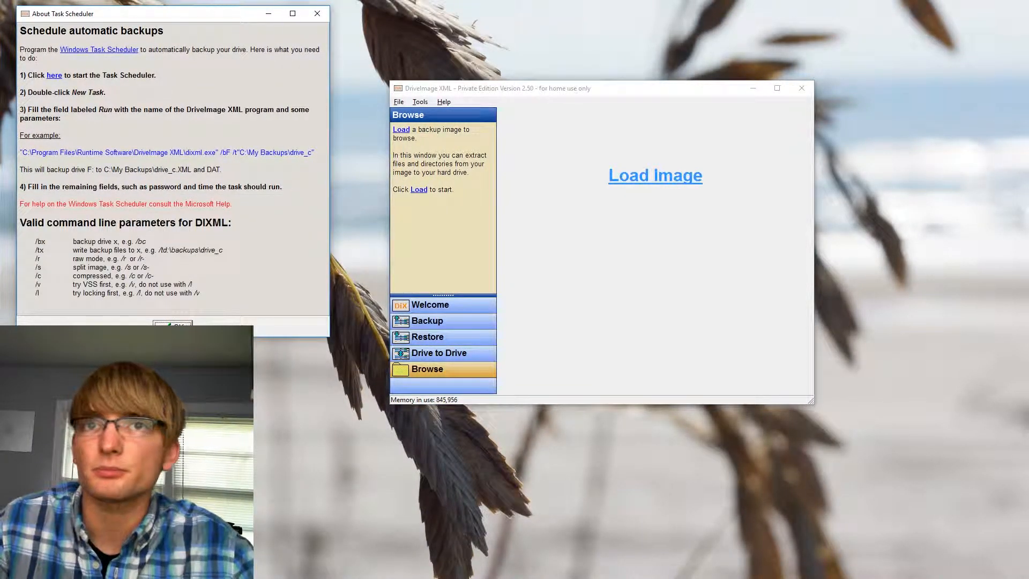
Step: Open Windows Task Scheduler from the instructions and start a new non-basic task named "Weekly Backup"
click(118, 51)
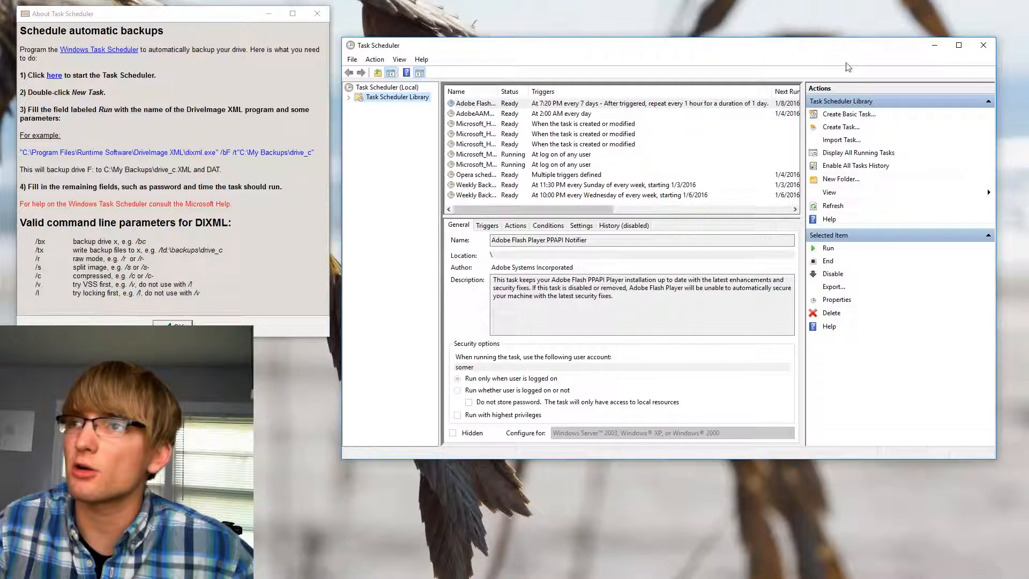
click(846, 130)
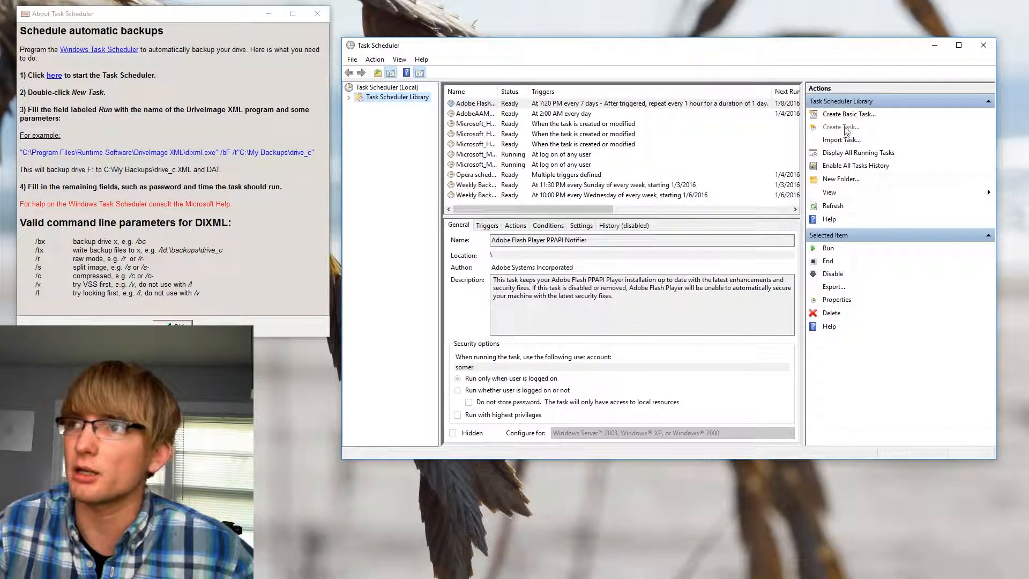
drag(616, 129, 493, 122)
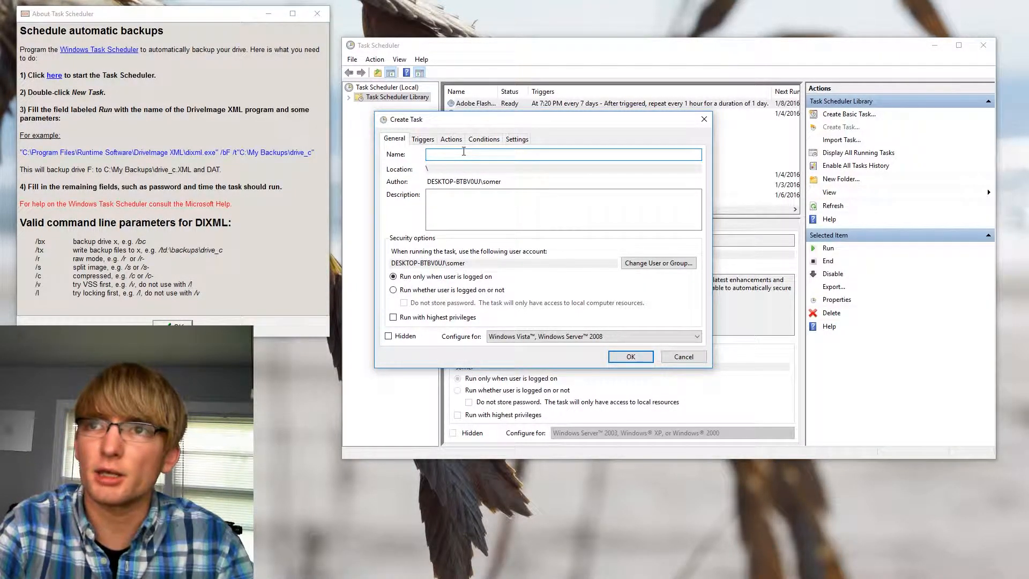
text(Weekly Backup)
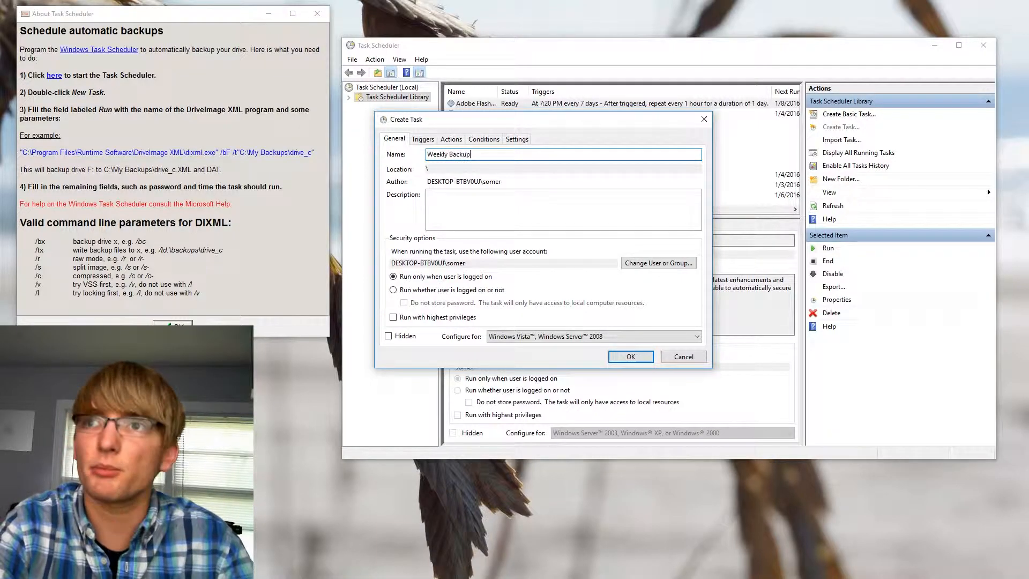
Step: Enter "Wednesday's backup process." as the task's description
key(Tab)
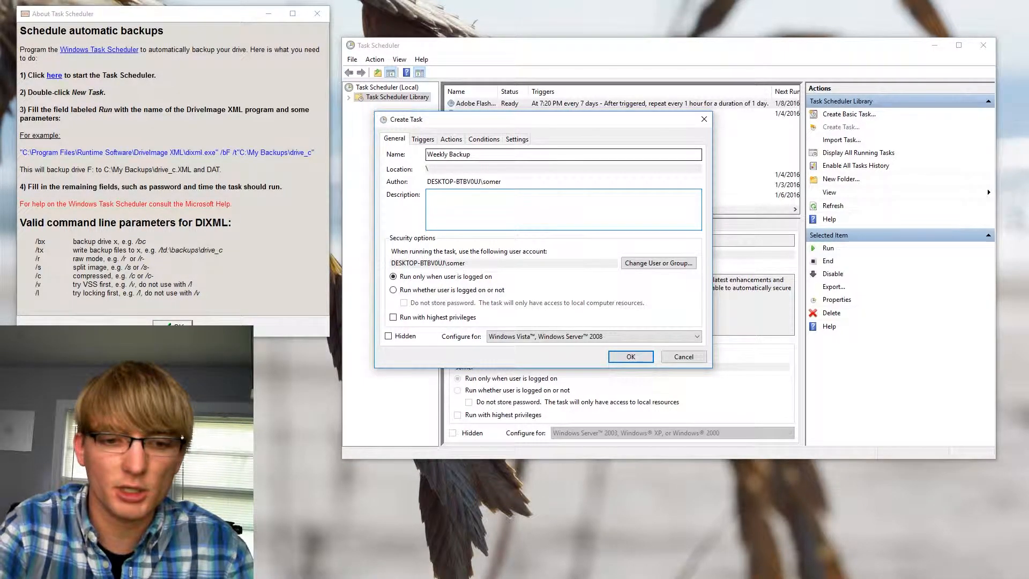
text(Wedn)
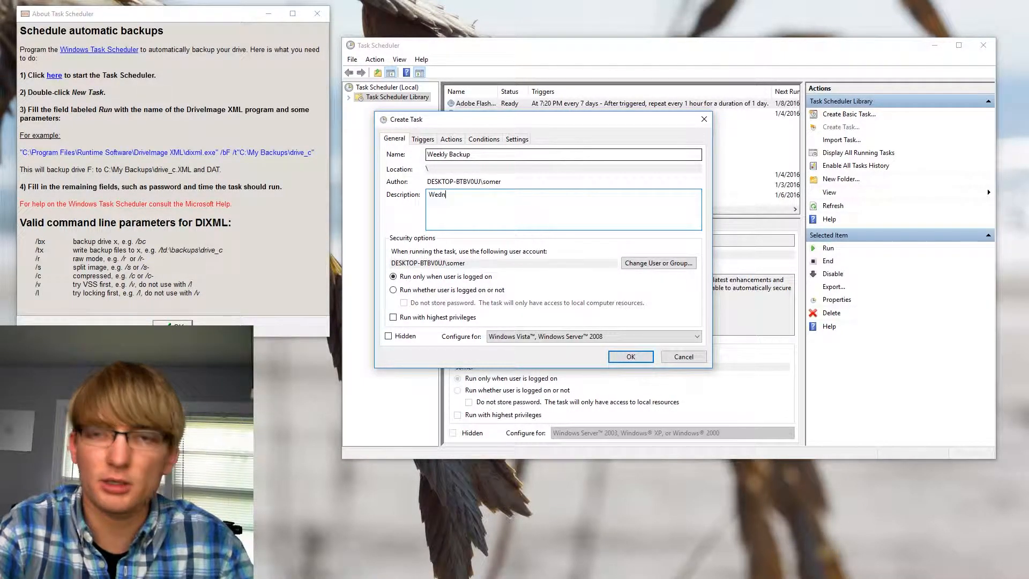
text(nesday")
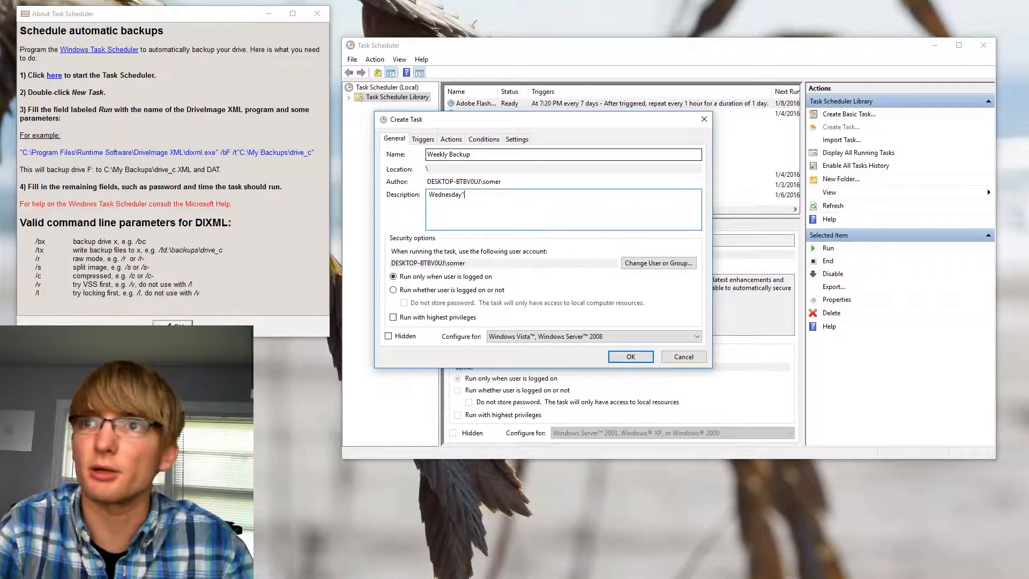
key(BackSpace)
text('s backup )
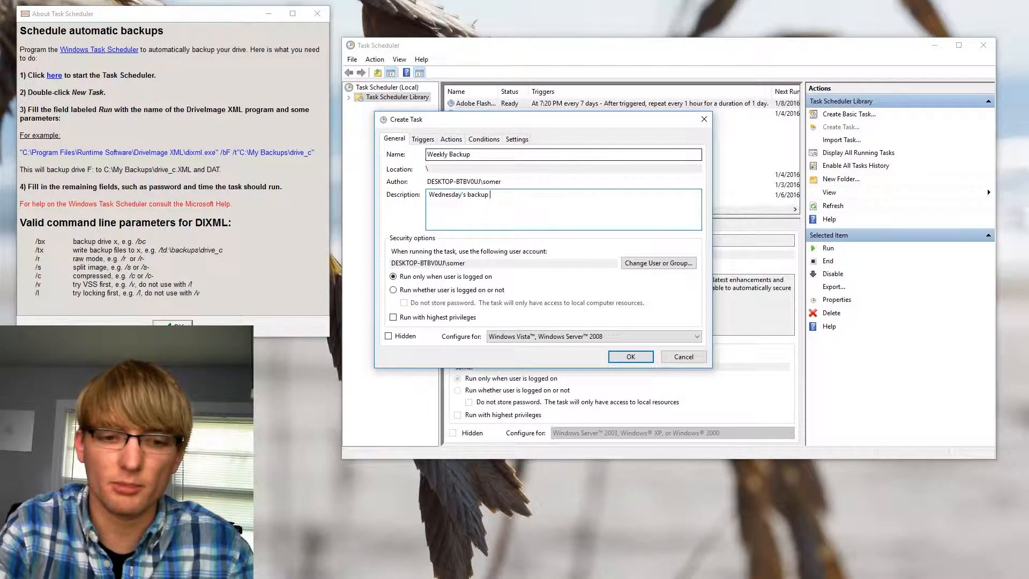
text(file)
key(BackSpace)
key(BackSpace)
key(BackSpace)
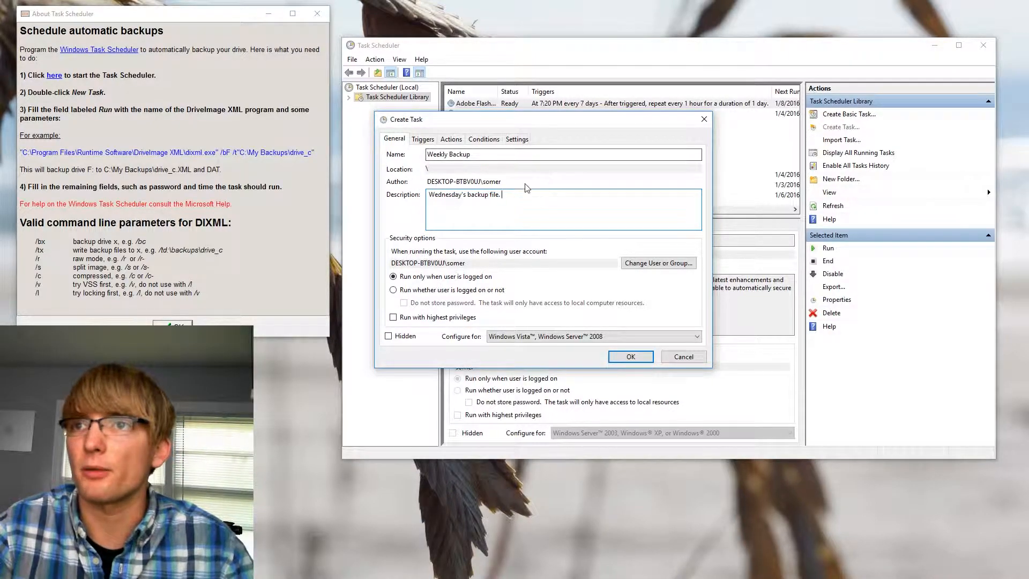
key(BackSpace)
key(BackSpace)
key(BackSpace)
text(process.)
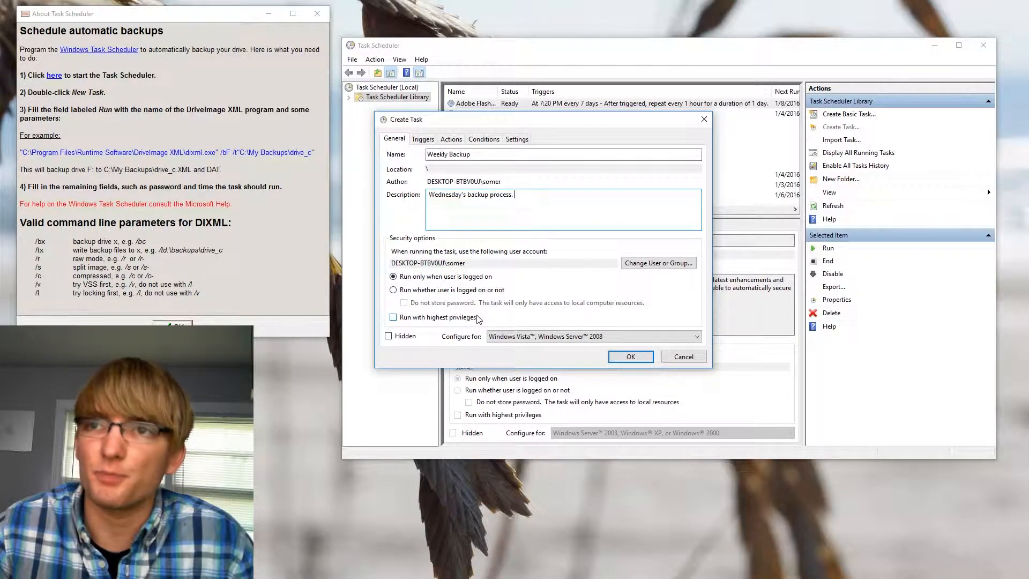
Step: Set the task to run only when the user is logged on, with highest privileges, configured for Windows 10
click(448, 291)
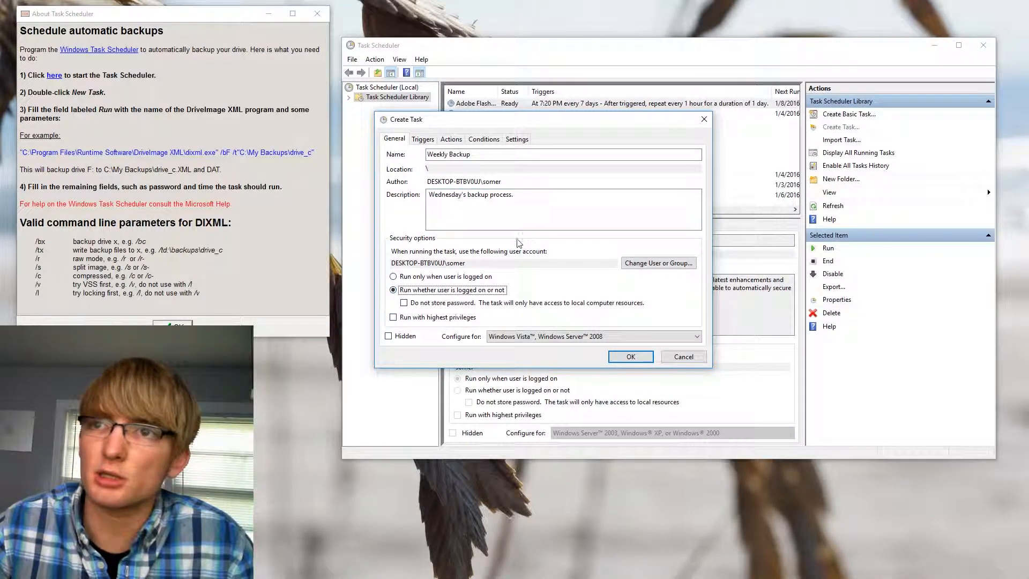
click(456, 277)
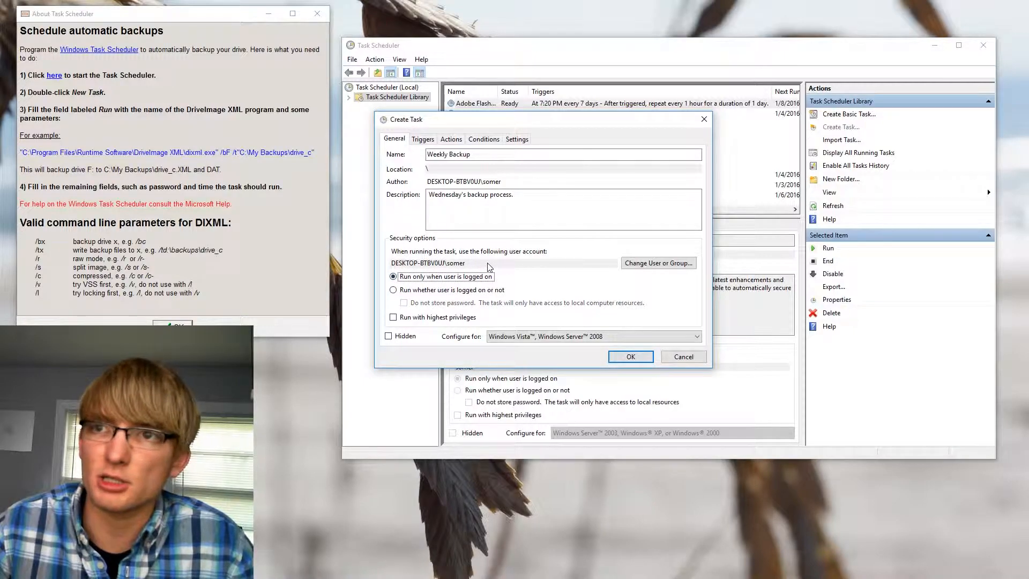
click(444, 318)
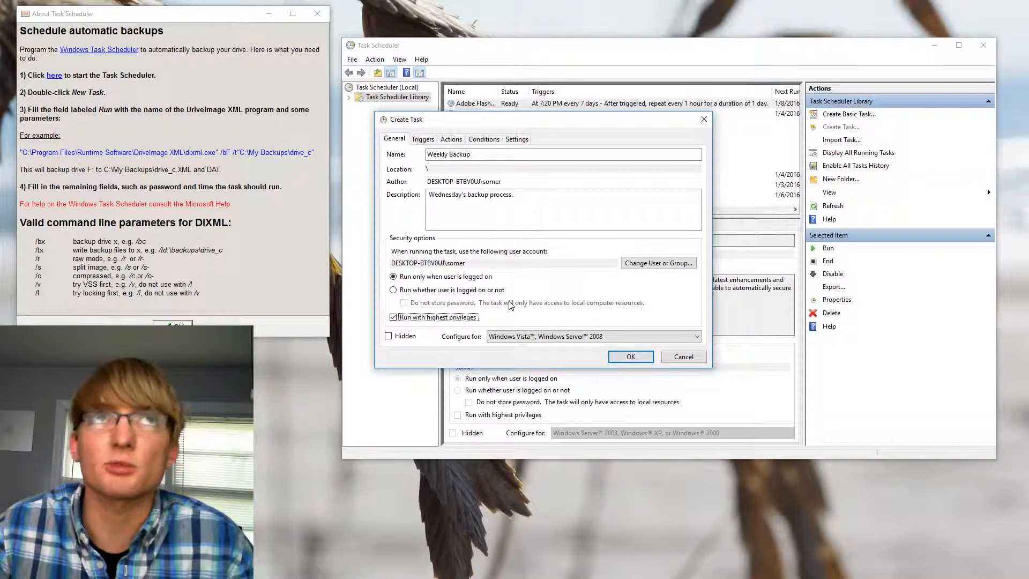
click(560, 336)
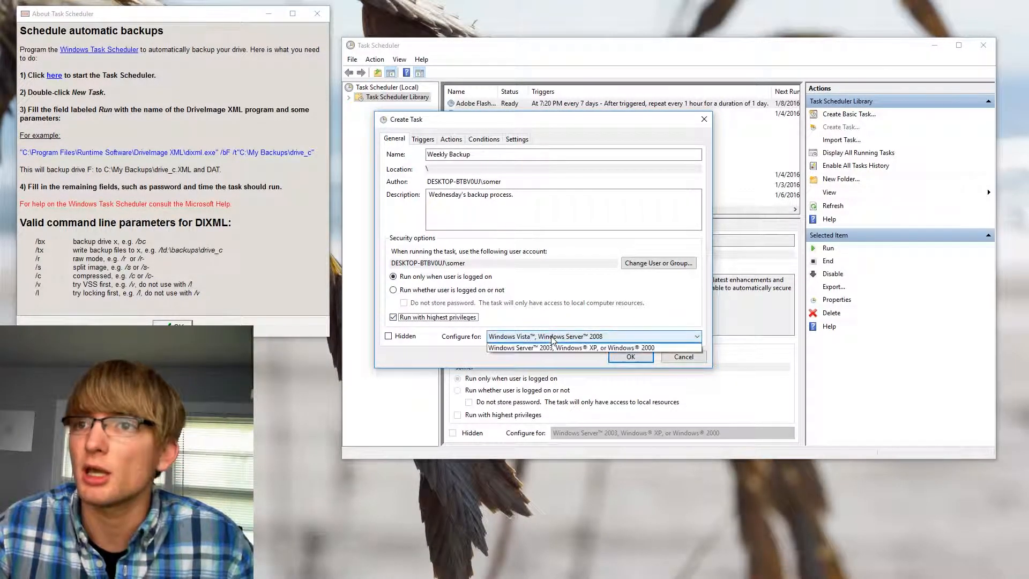
click(520, 347)
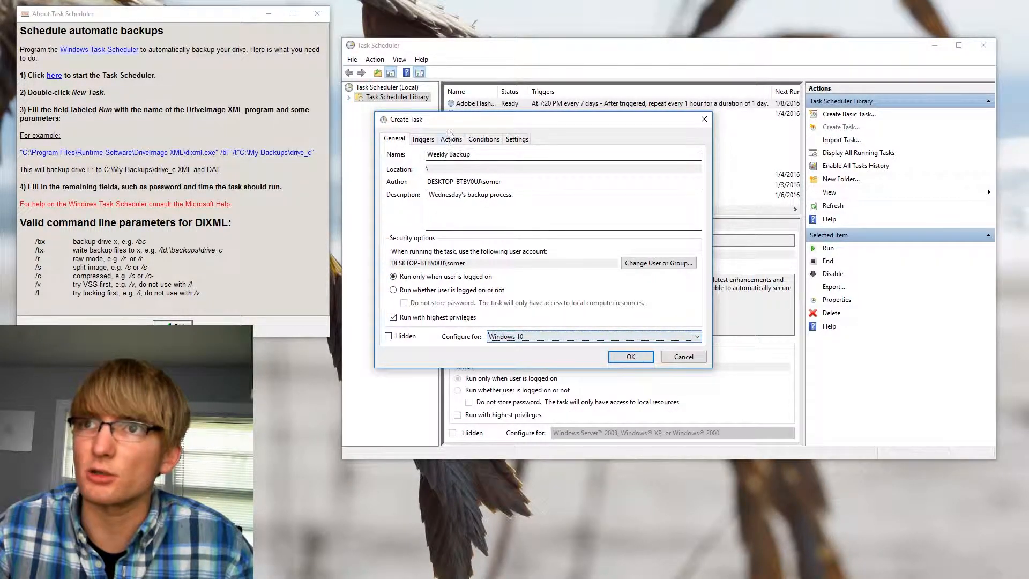
Step: Create a new scheduled trigger that recurs weekly on Wednesday, starting on 1/6/2016
click(423, 141)
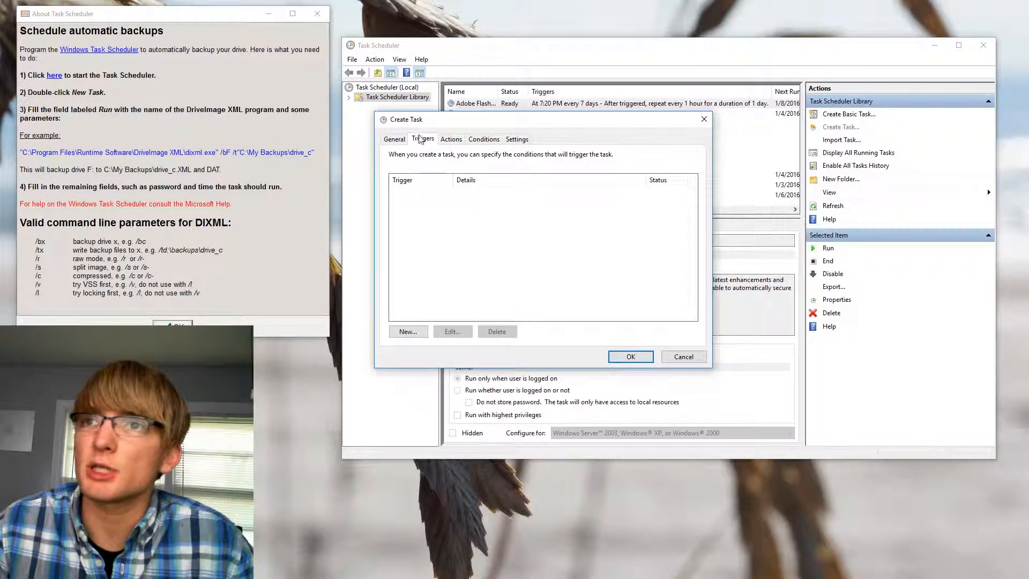
click(408, 332)
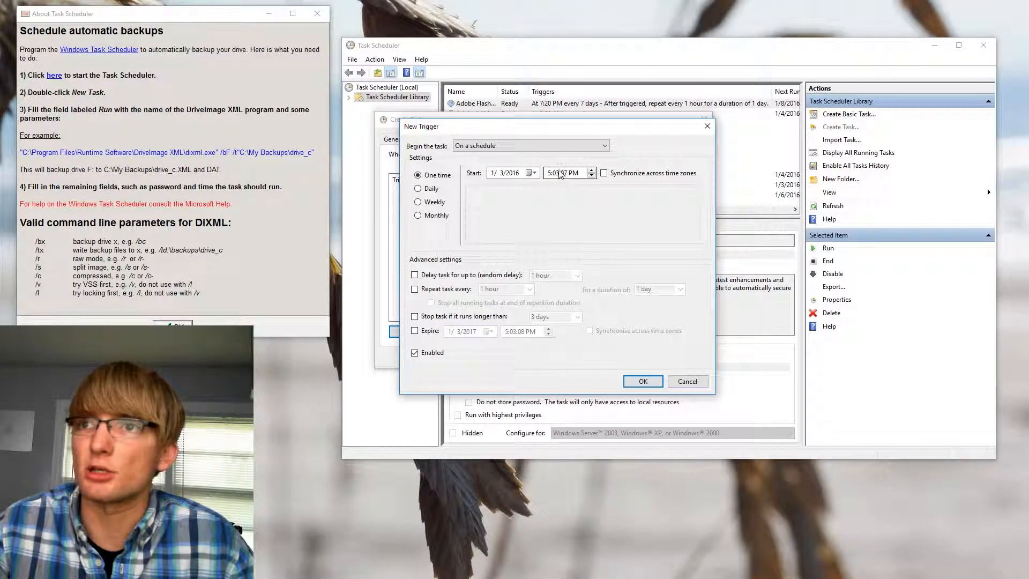
click(518, 148)
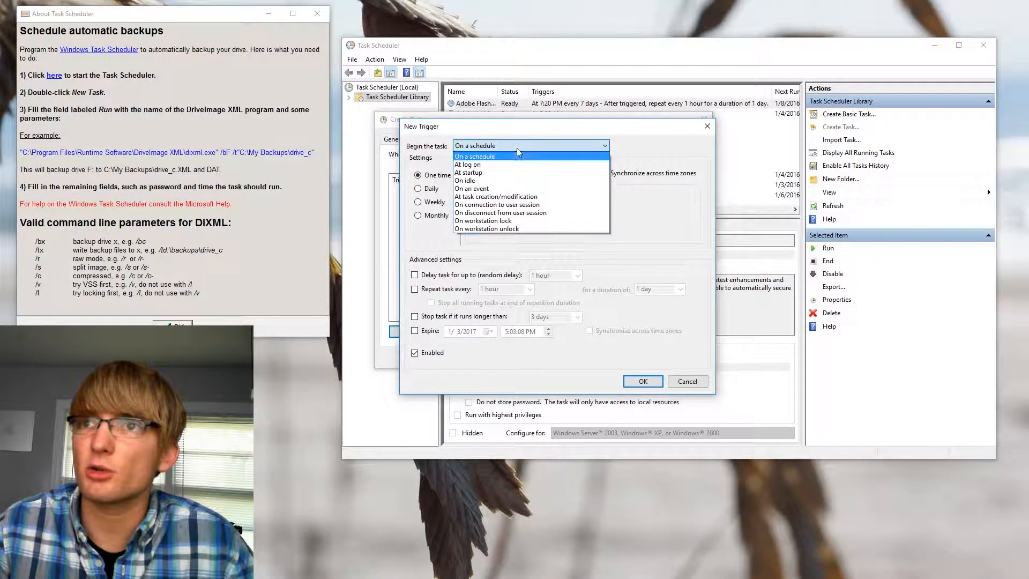
click(485, 156)
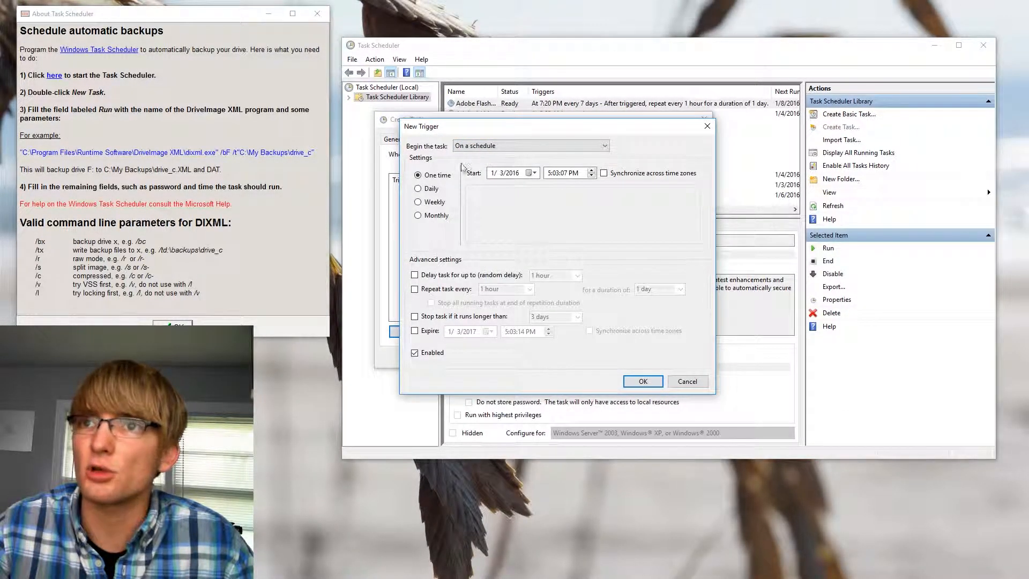
click(430, 203)
click(611, 213)
click(535, 173)
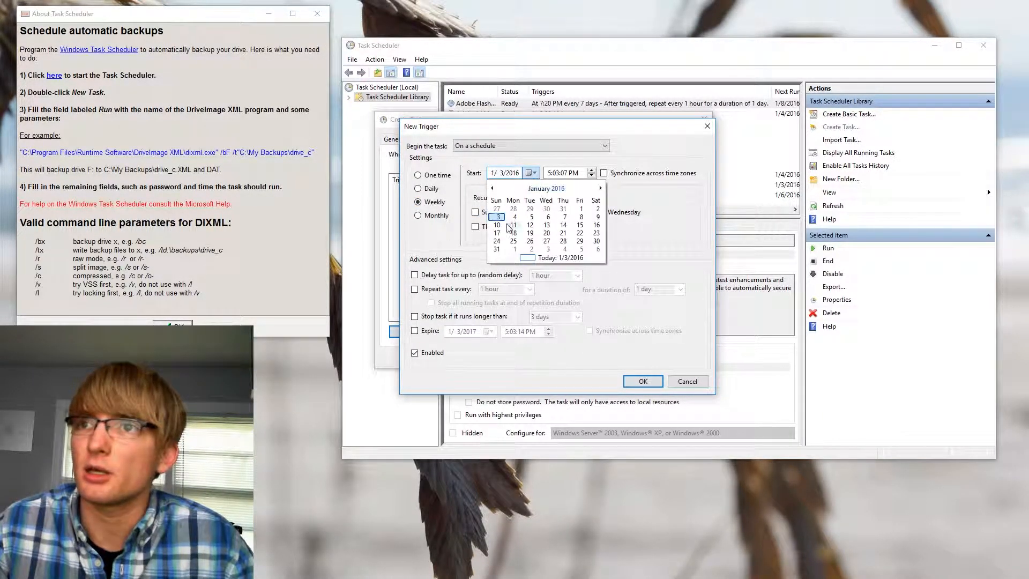
click(549, 217)
Step: Set the trigger's start time to 11:00:00 PM, synchronized across time zones with no expiry date, and save the trigger
click(550, 173)
text(11:)
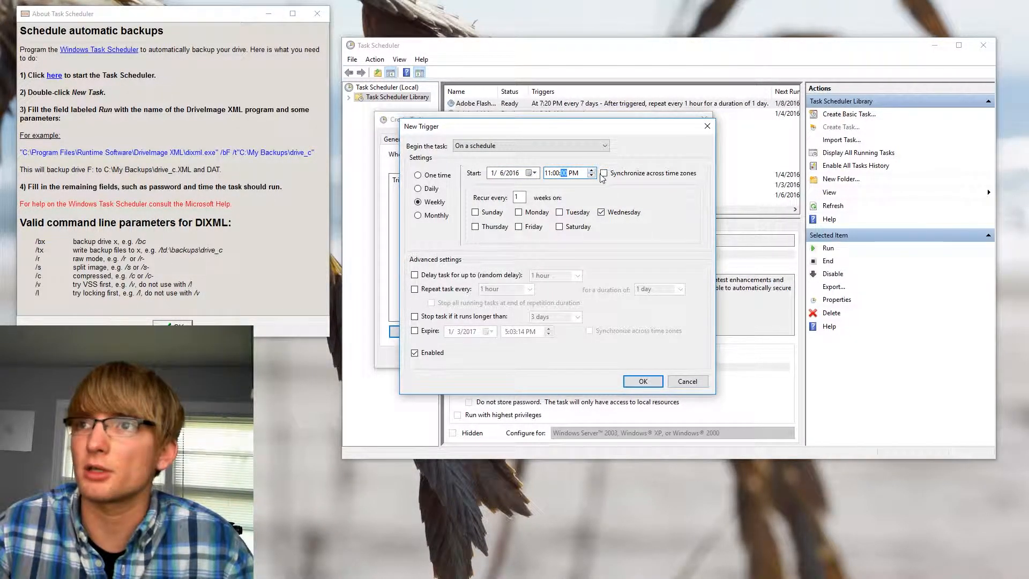
text(00)
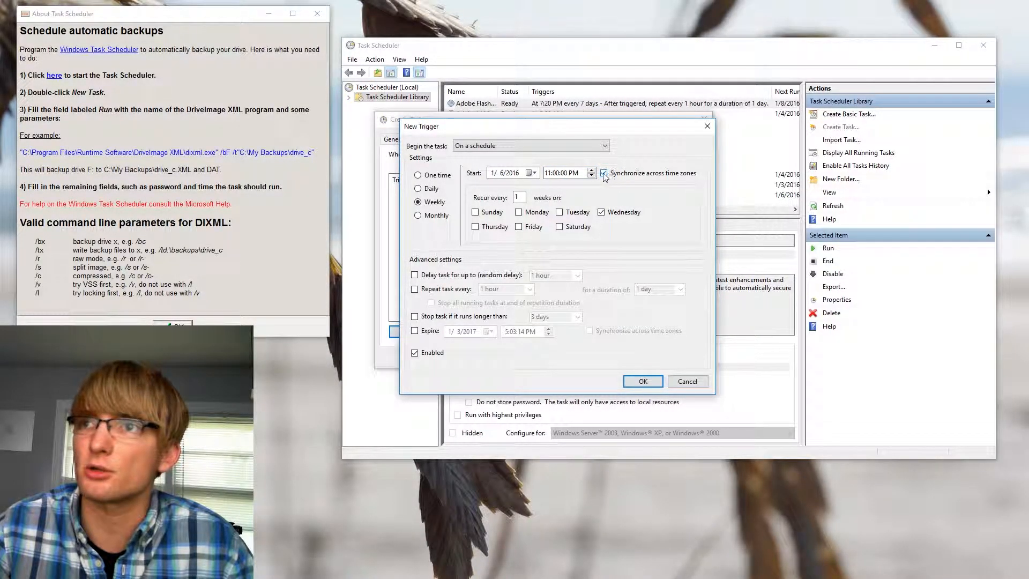
click(423, 331)
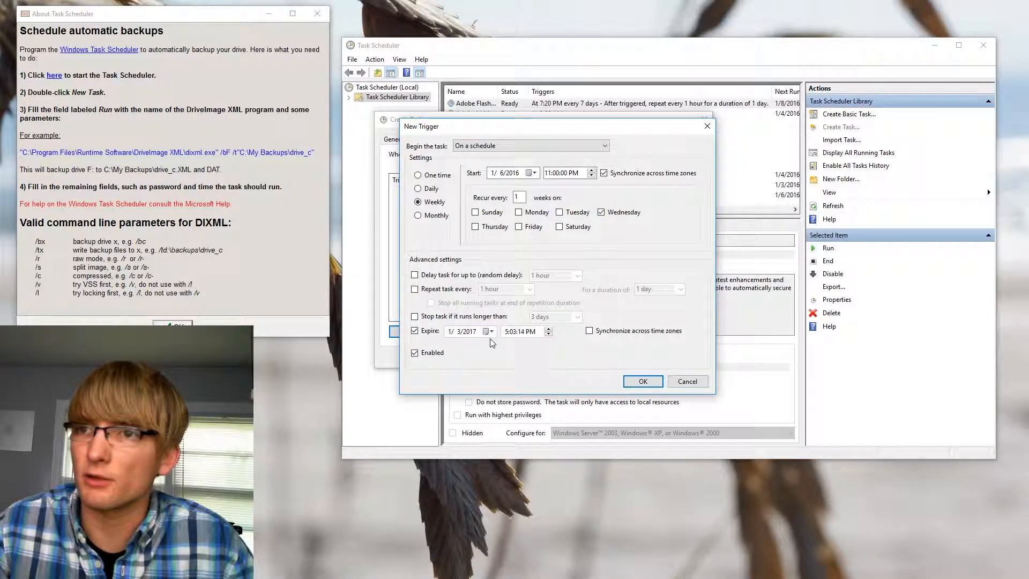
click(426, 331)
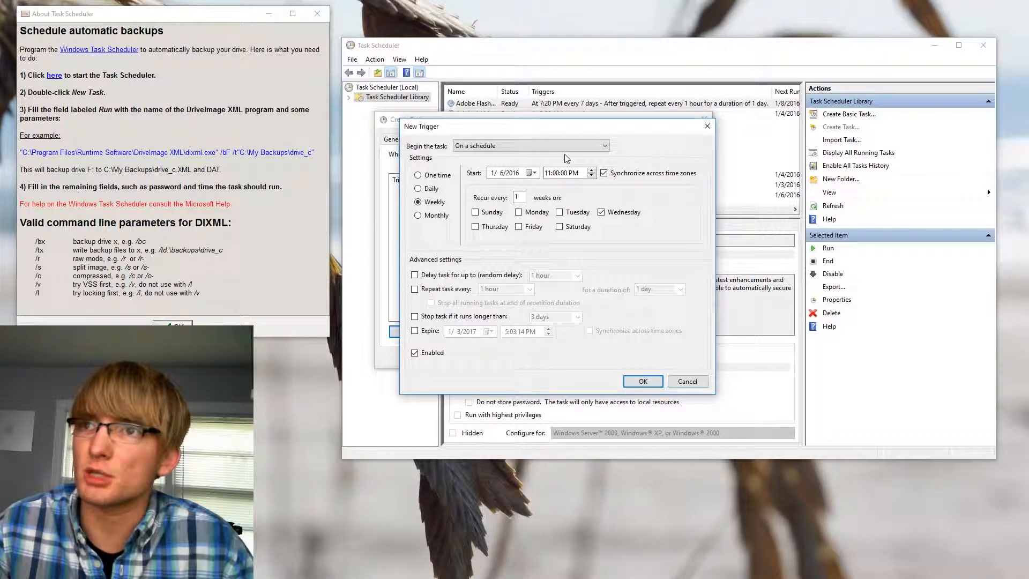
click(642, 381)
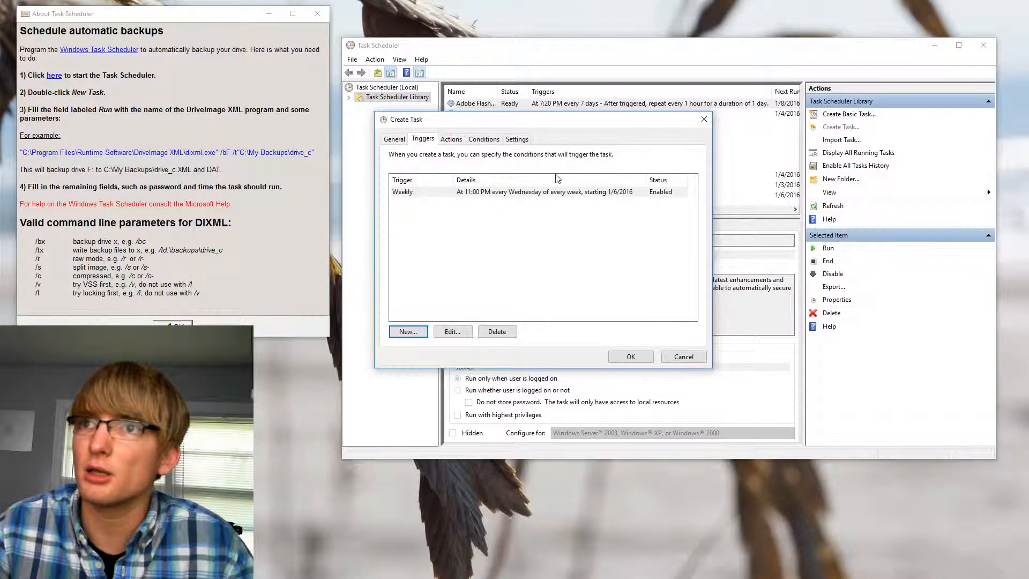
Step: Add a start-a-program action that runs dixml.exe from C:\Program Files (x86)\Runtime Software\DriveImage XML
click(455, 143)
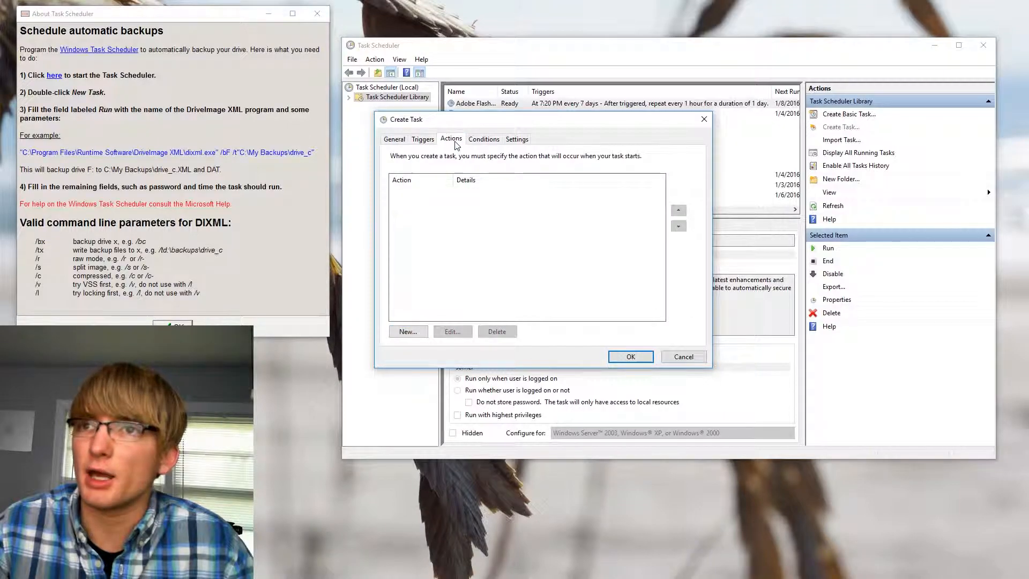
click(407, 331)
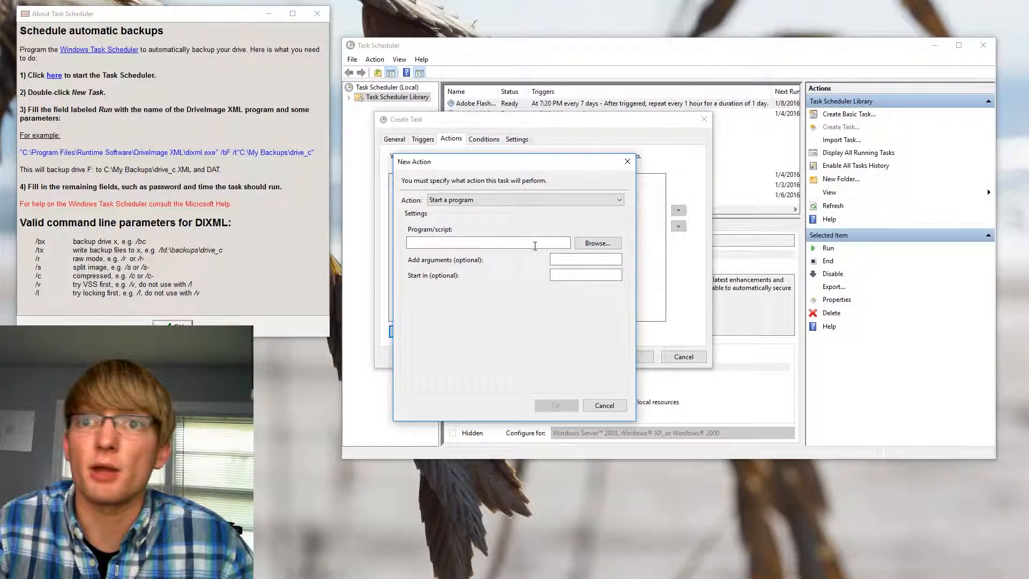
click(598, 244)
click(309, 216)
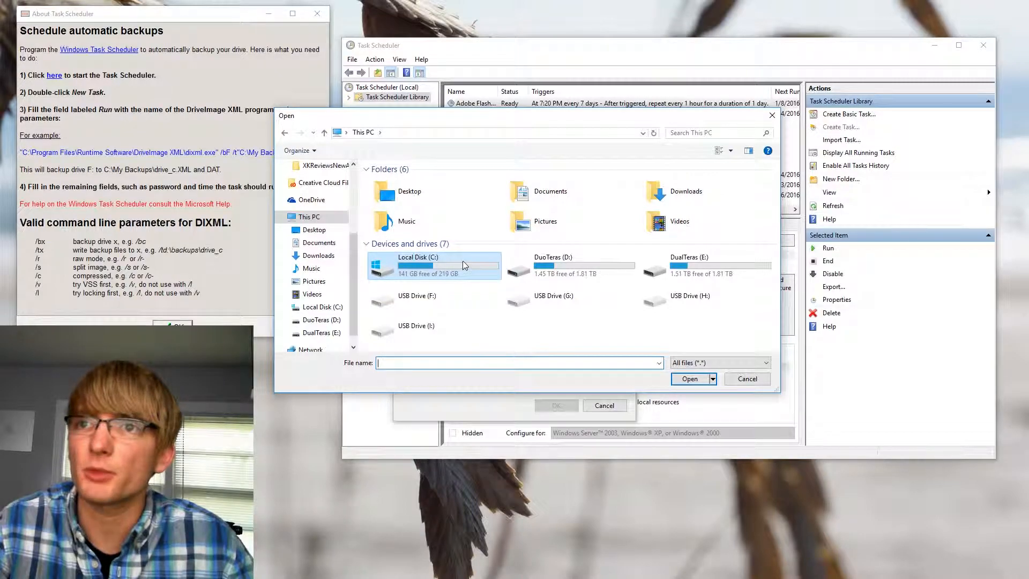
double_click(463, 264)
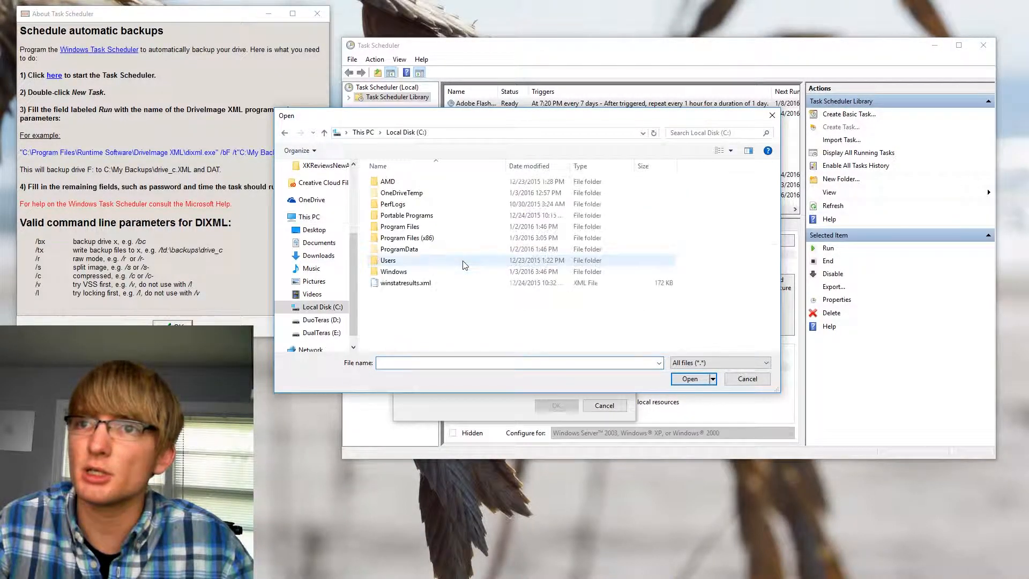
double_click(438, 239)
scroll(466, 294, down, 4)
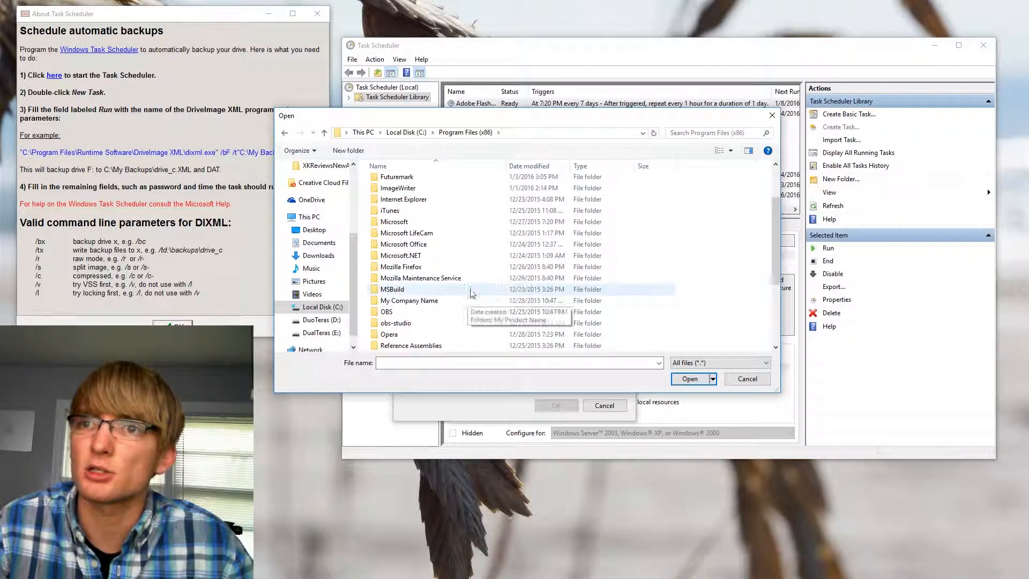
scroll(466, 294, down, 1)
double_click(450, 268)
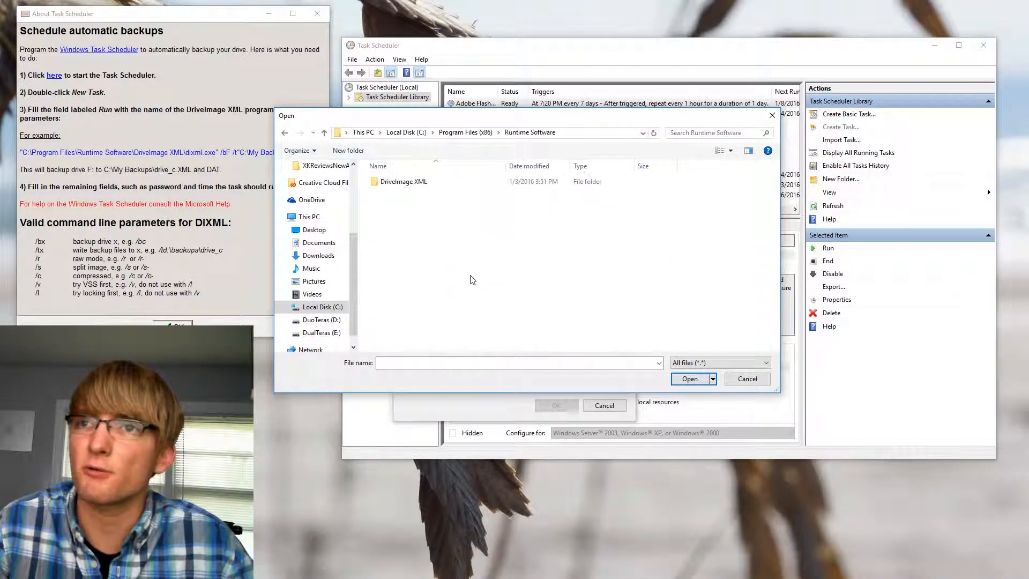
double_click(448, 184)
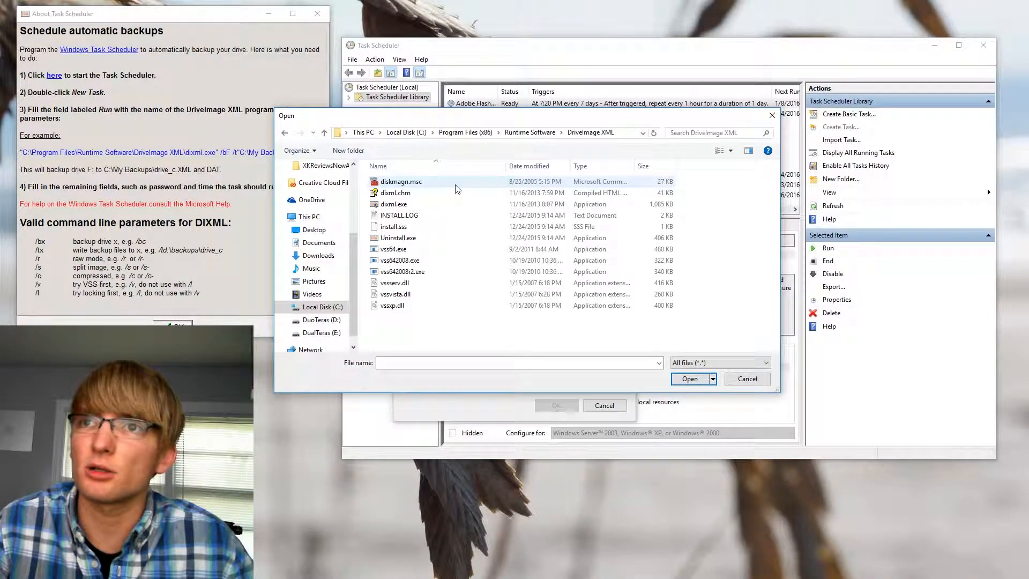
double_click(438, 206)
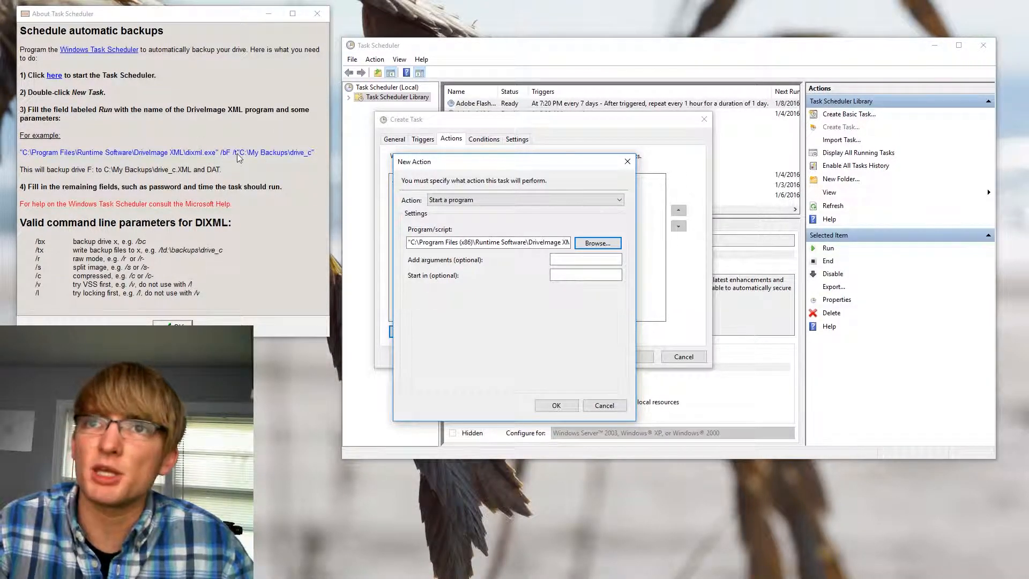
Step: Begin the action's arguments with /bC /t" and copy the path of the Weekly Backups folder on DualTeras (E:) from File Explorer
click(570, 260)
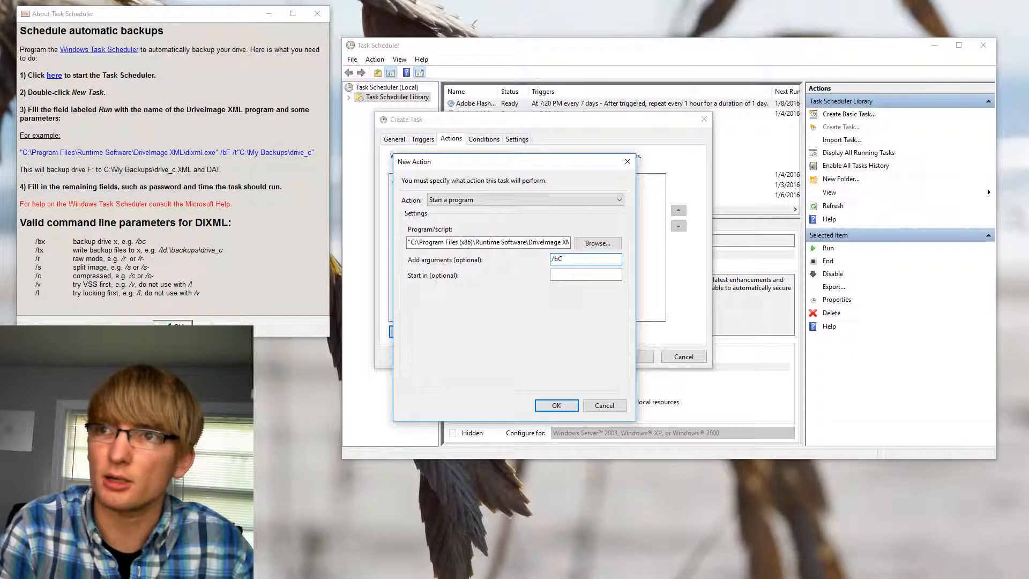
text(/t")
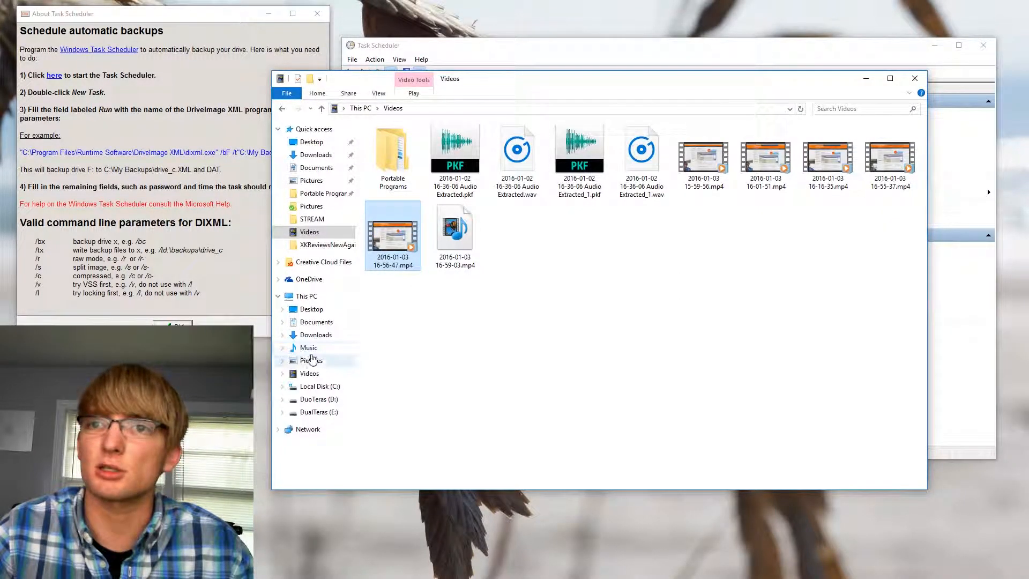
click(319, 386)
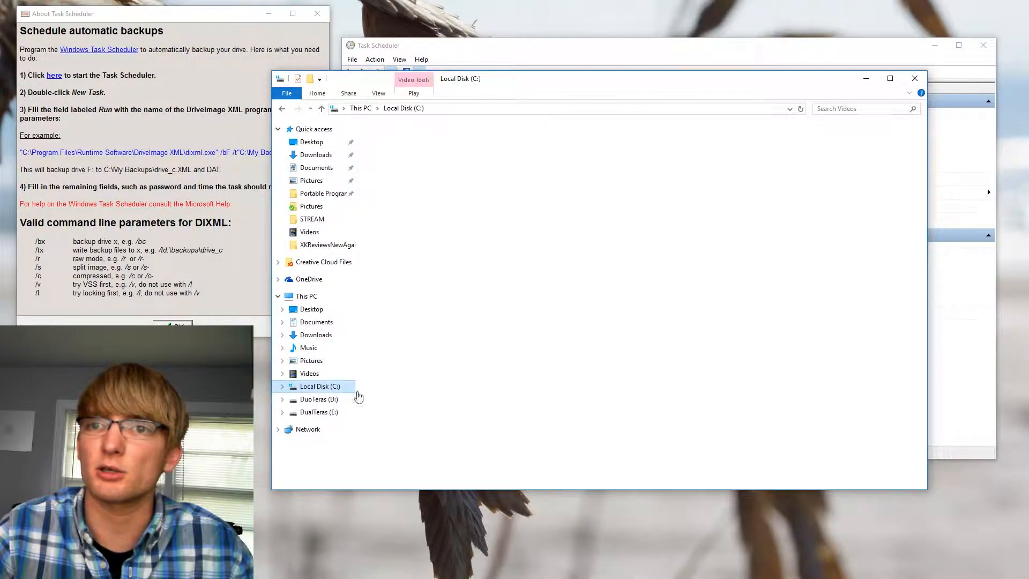
click(319, 411)
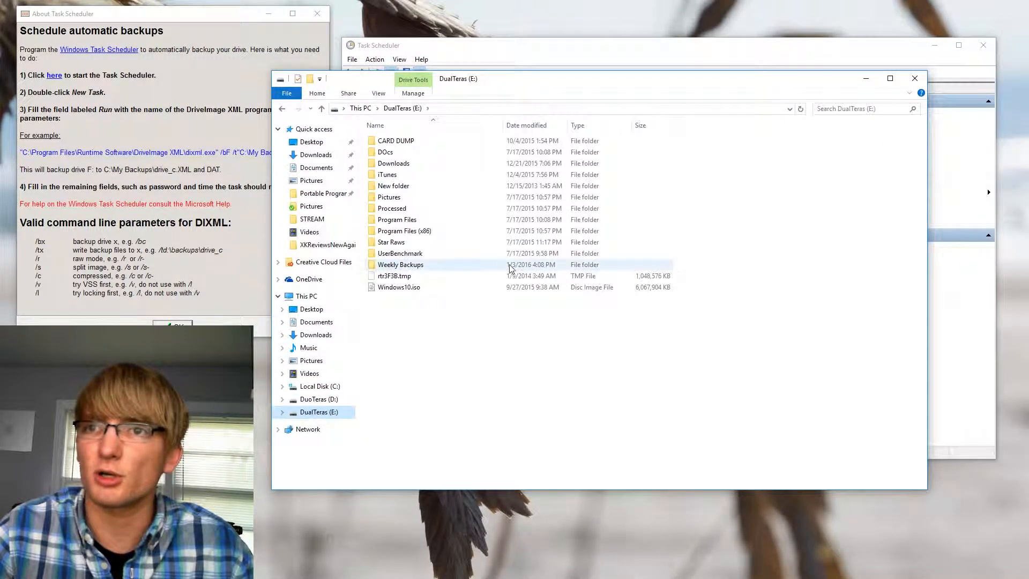
double_click(420, 265)
click(457, 110)
key(ctrl+c)
right_click(459, 110)
click(484, 145)
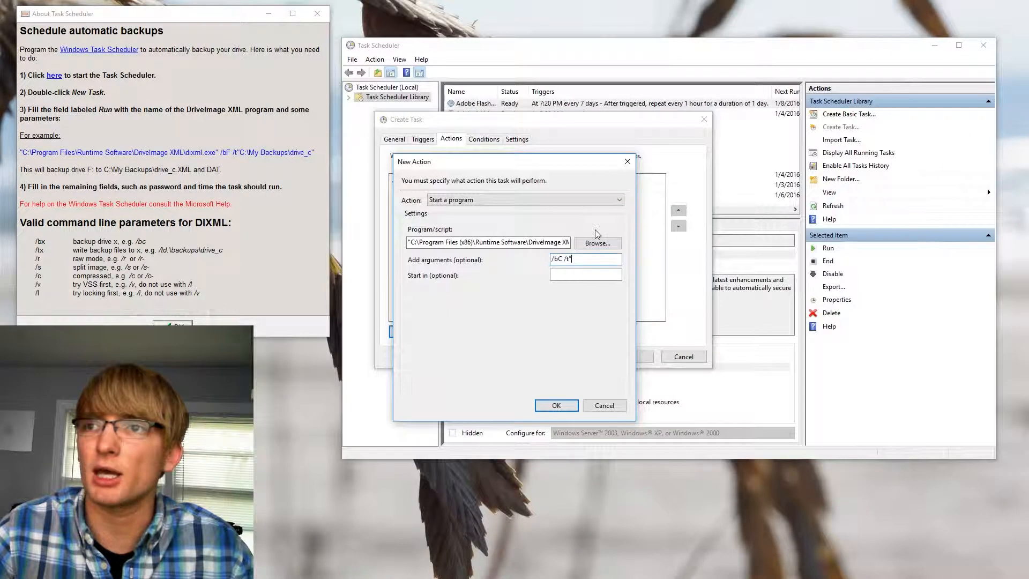
Step: Complete the arguments as /bC /t"E:\Weekly Backups" /v, check them, and save the action
right_click(586, 259)
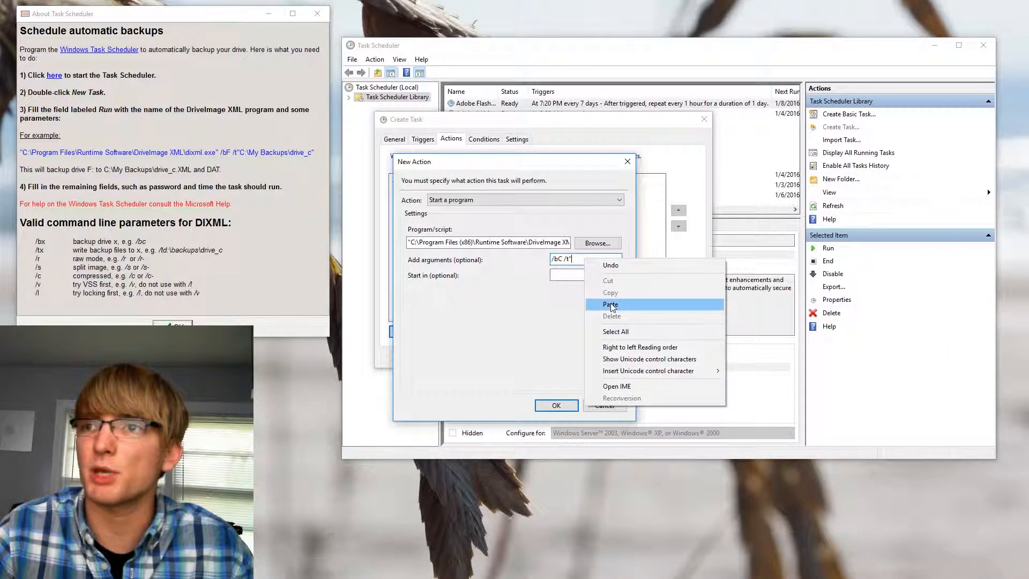
click(613, 305)
text(")
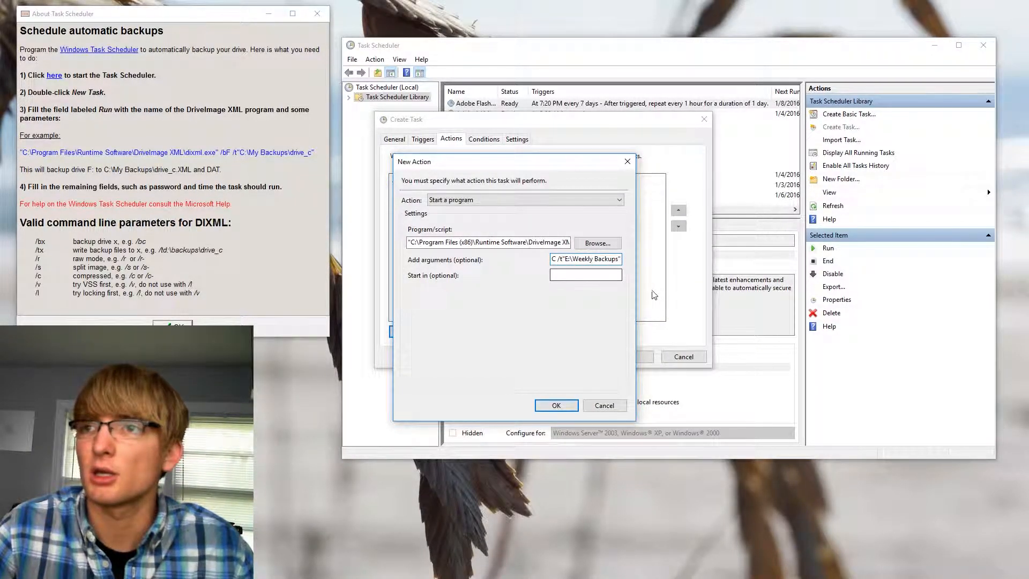
text( /v)
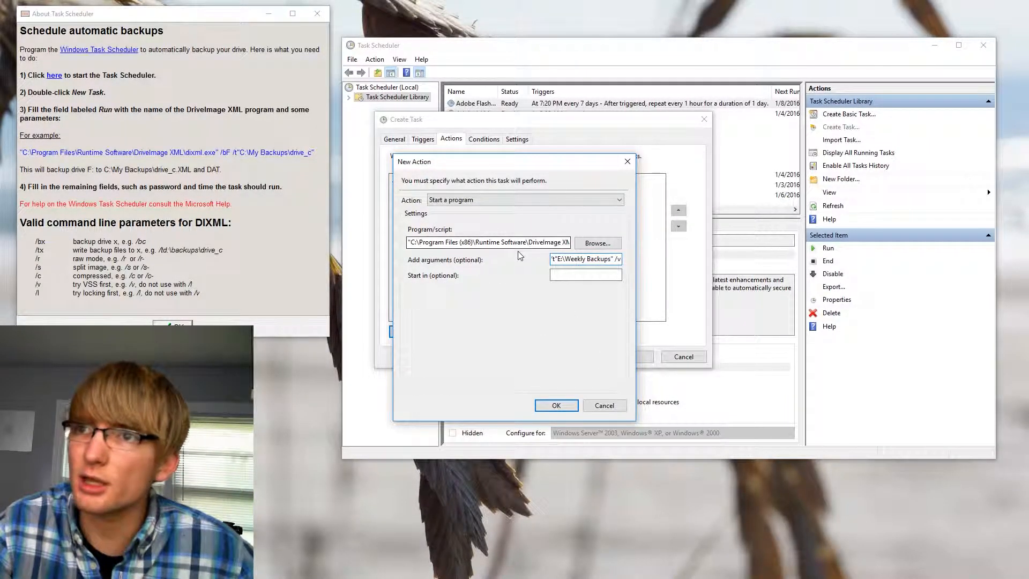
drag(610, 259, 542, 258)
click(572, 260)
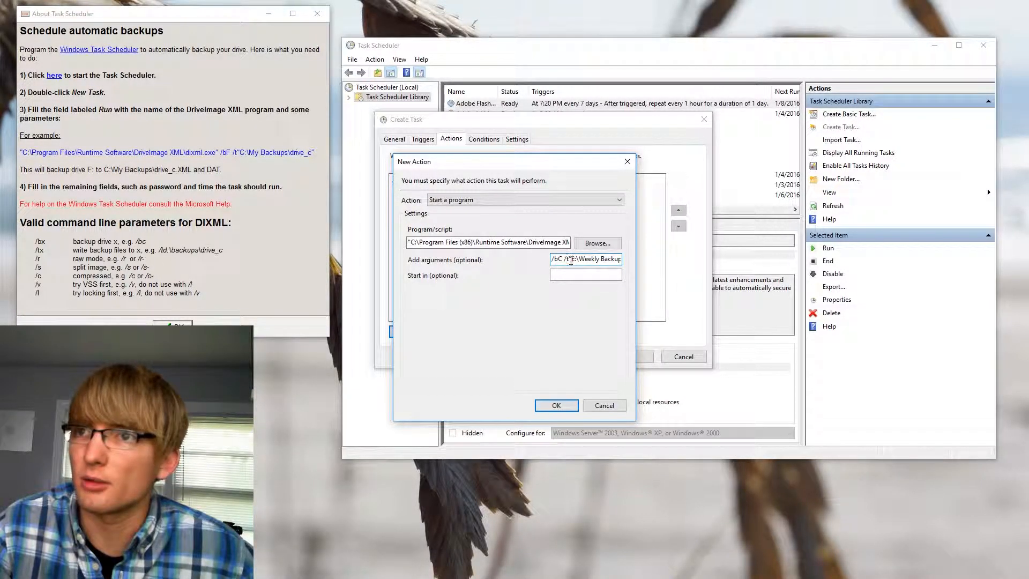
drag(573, 260, 612, 260)
click(594, 260)
click(586, 260)
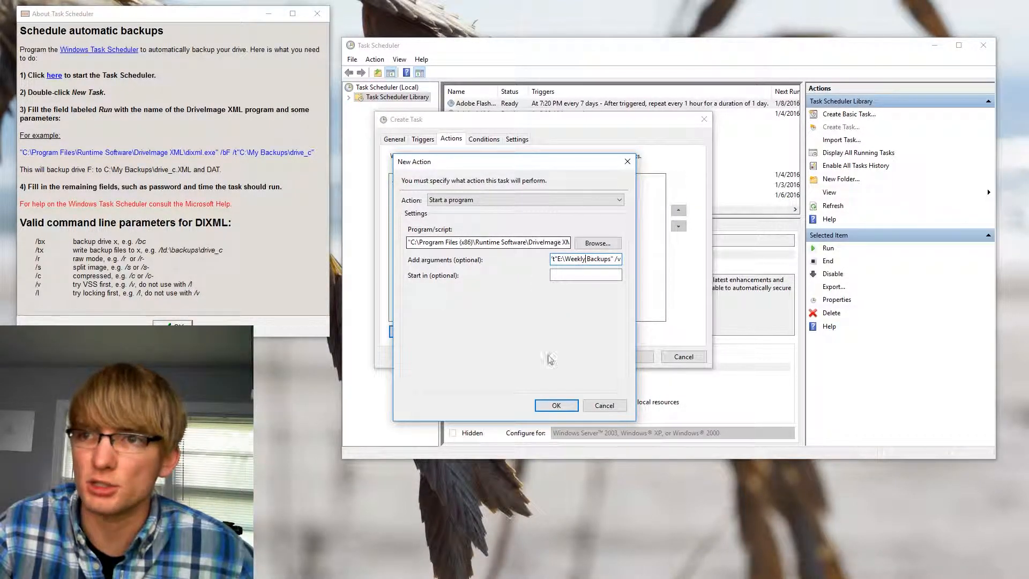
click(557, 406)
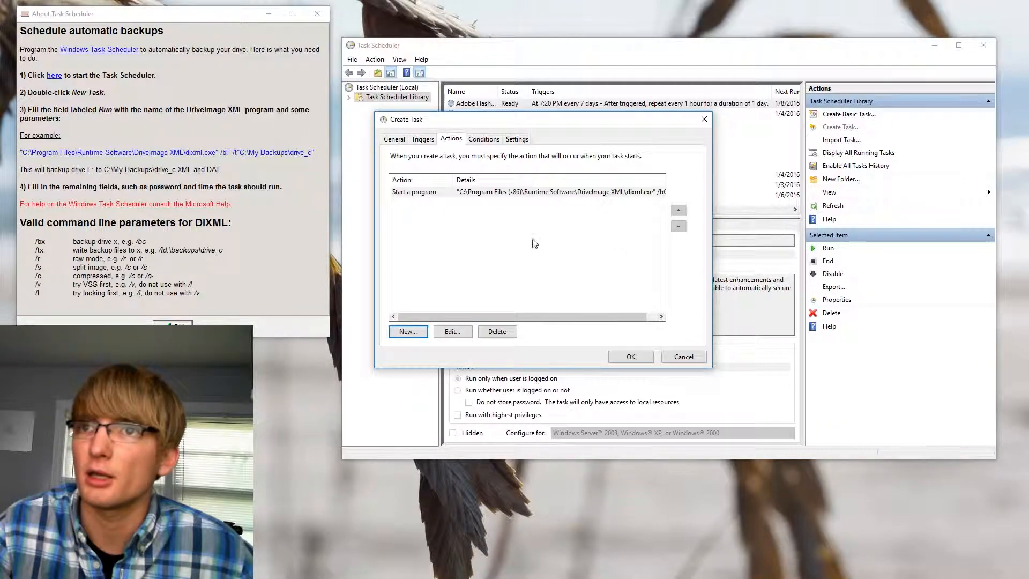
Step: Rename the task "Weekly Backup #2", then discard it after reviewing its trigger and action
click(395, 139)
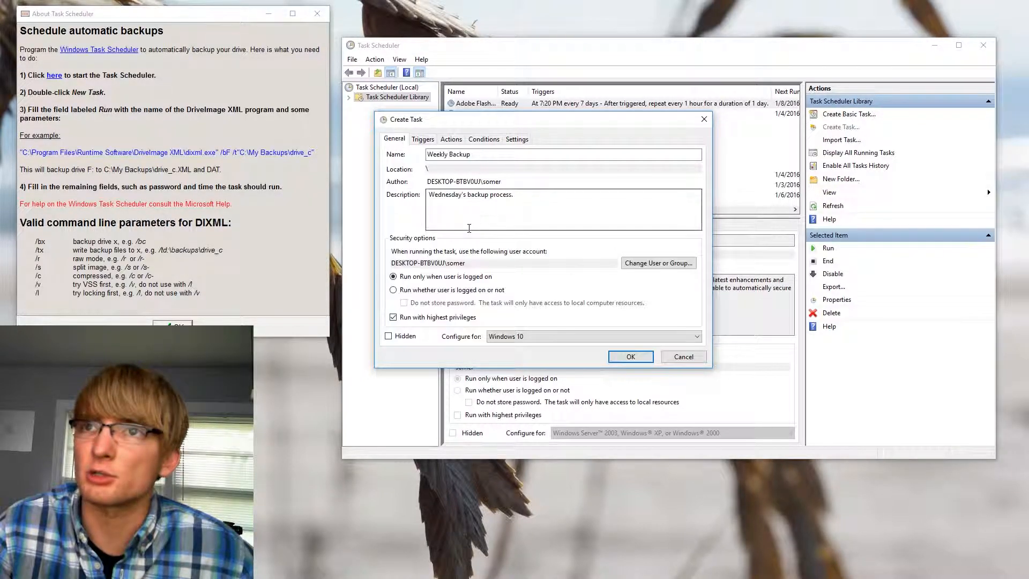
click(477, 157)
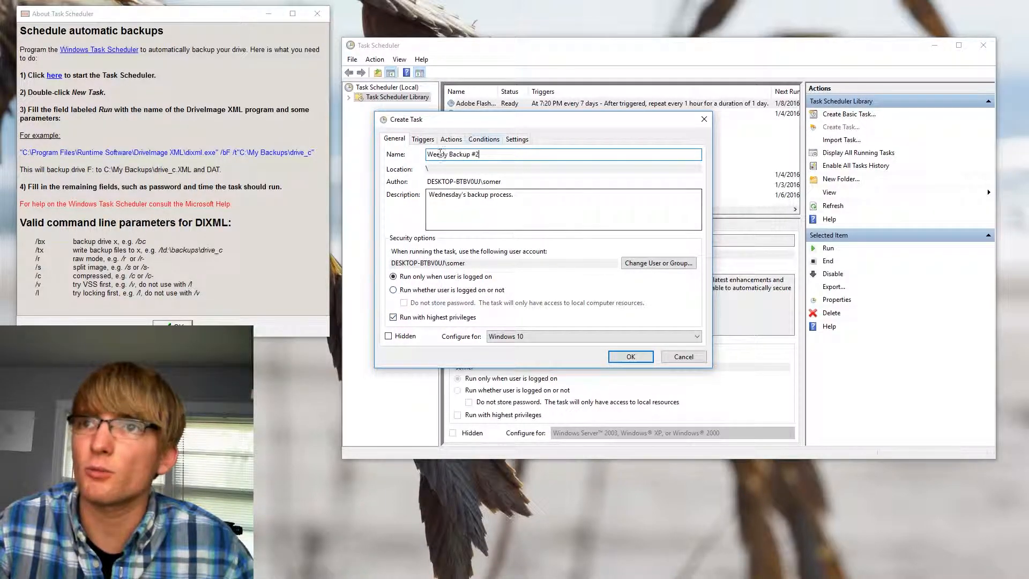
click(423, 140)
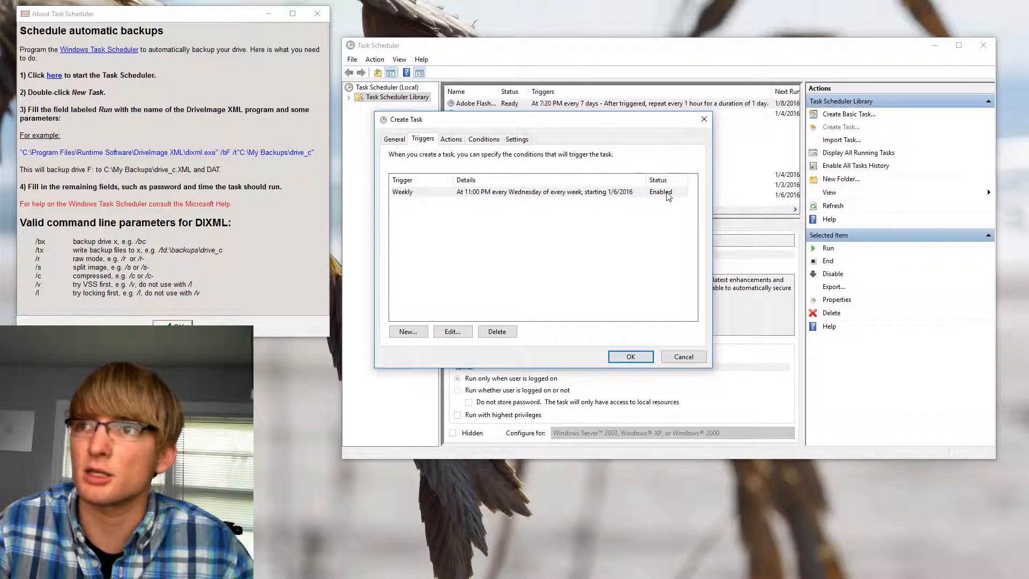
click(453, 141)
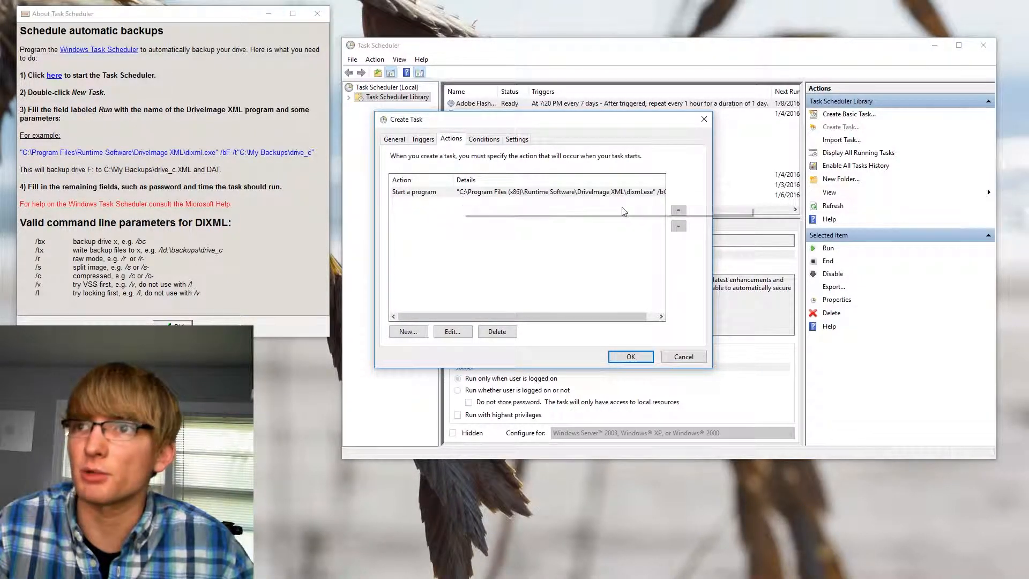
drag(531, 316, 542, 316)
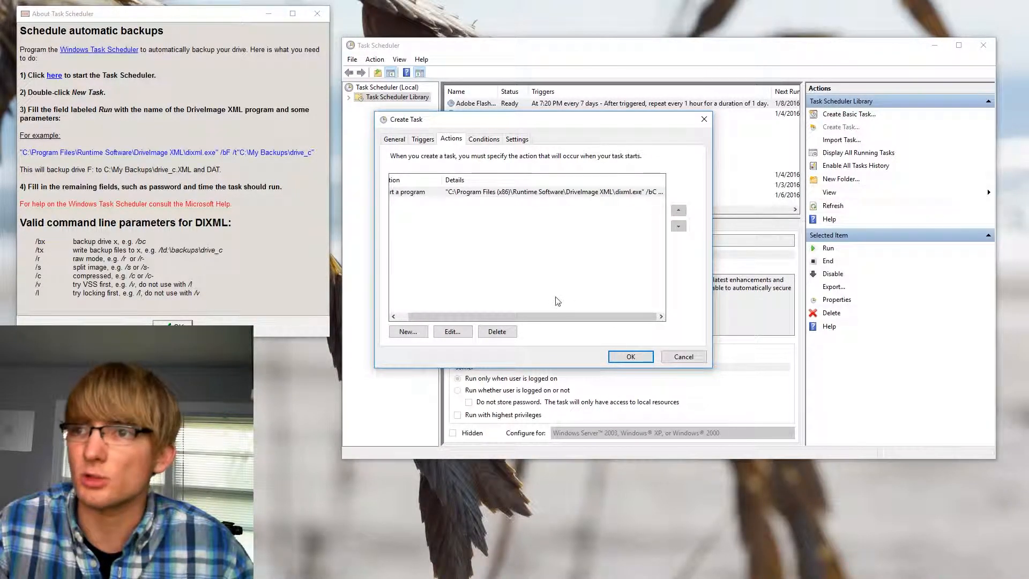
click(683, 357)
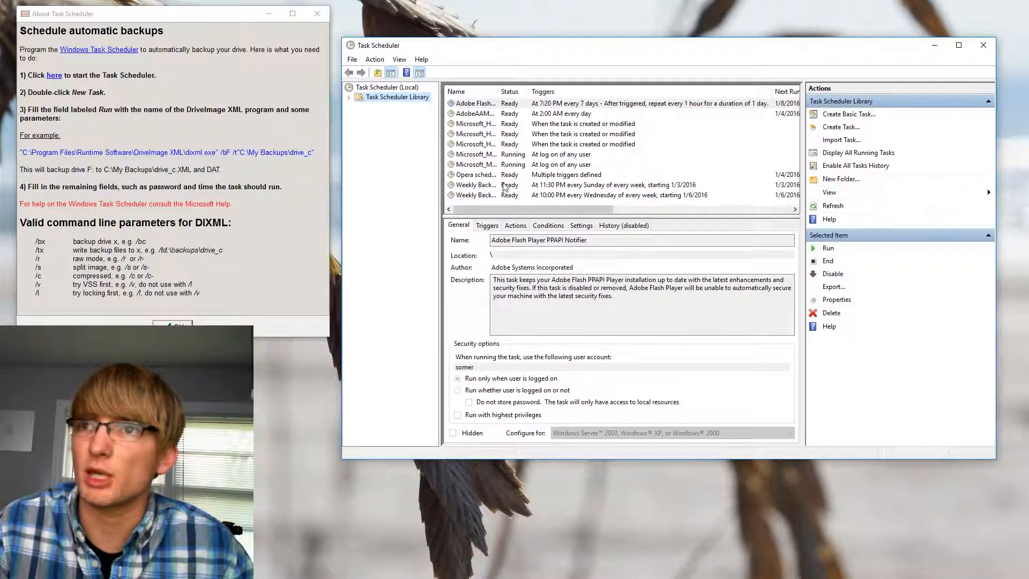
Step: Compare the existing Weekly Backup and Weekly Backup #2 tasks, checking each one's schedule and general settings
click(503, 184)
click(488, 193)
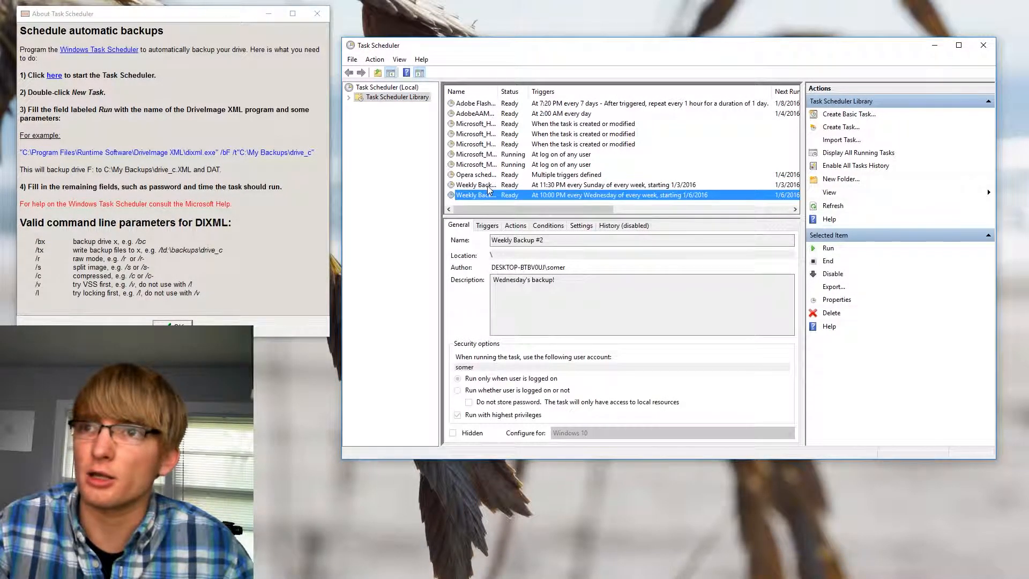
click(488, 186)
click(489, 197)
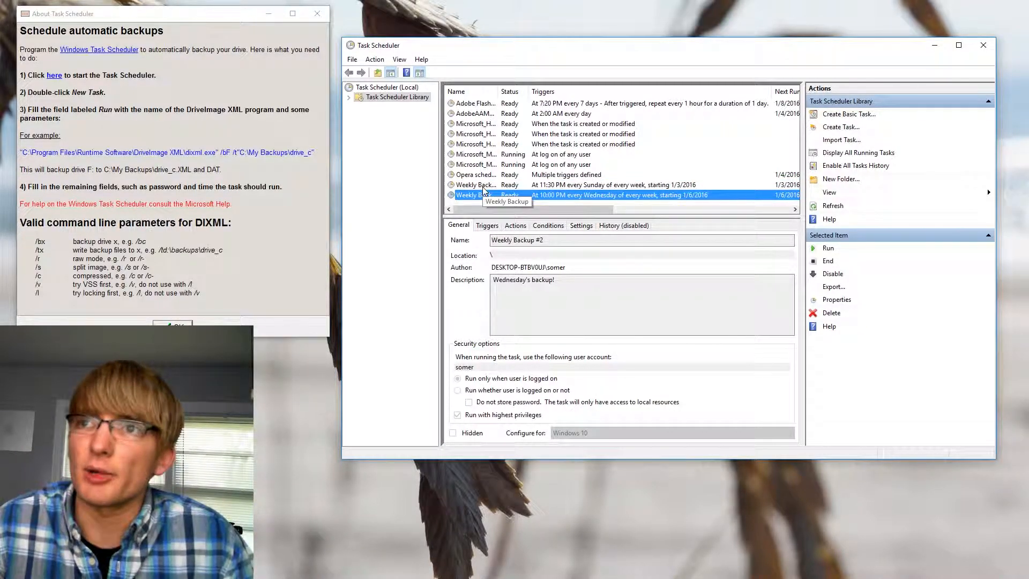
click(483, 188)
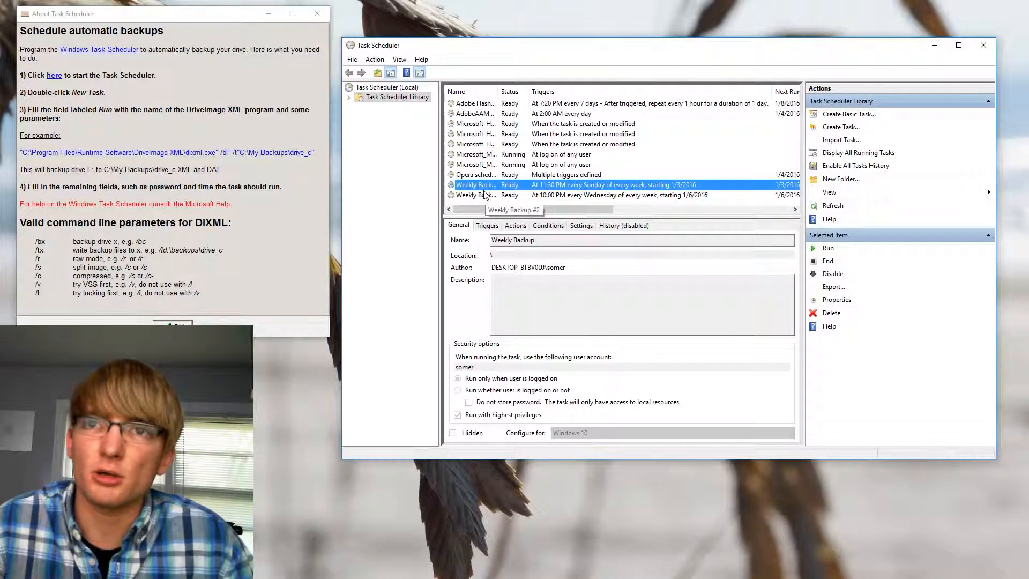
click(491, 197)
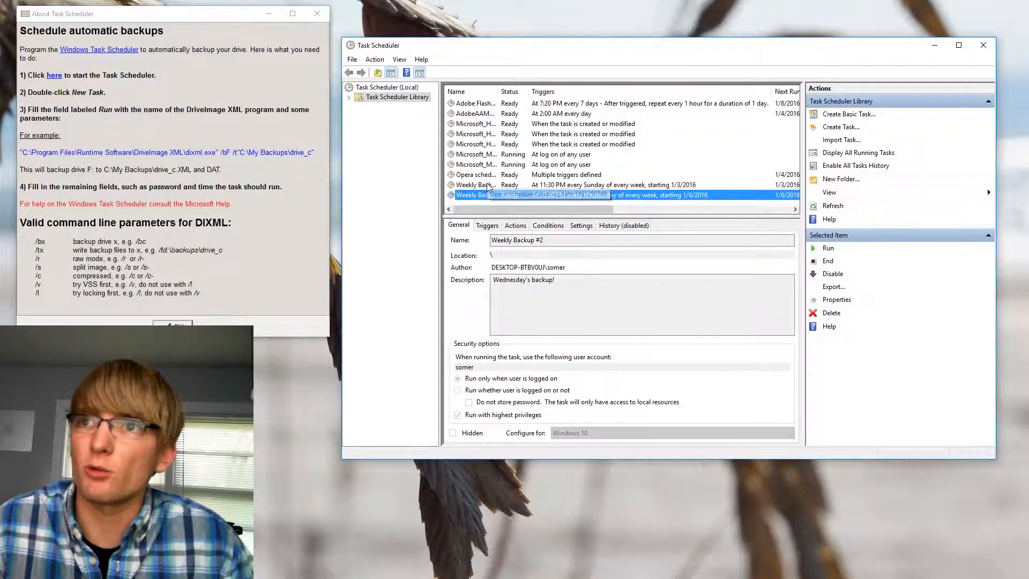
click(488, 186)
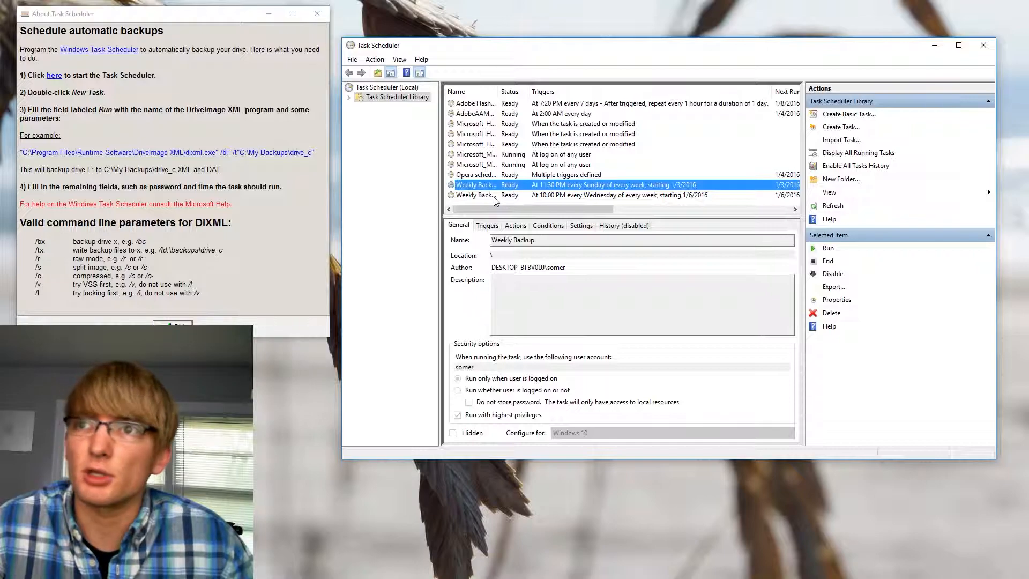
Step: Close Task Scheduler and the automatic backup instructions, and return to the Welcome page of DriveImage XML
click(984, 45)
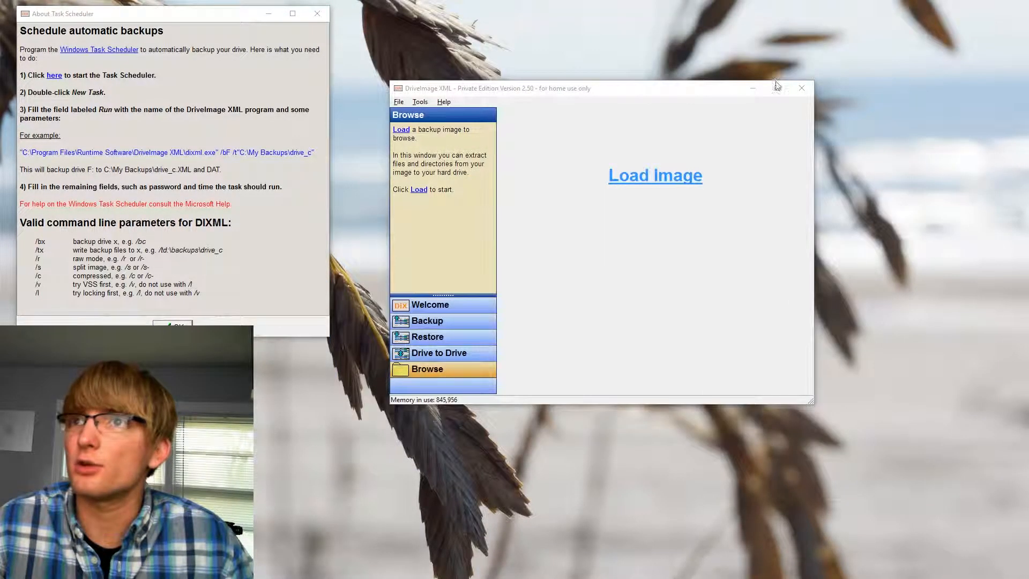
click(317, 14)
drag(562, 92, 556, 90)
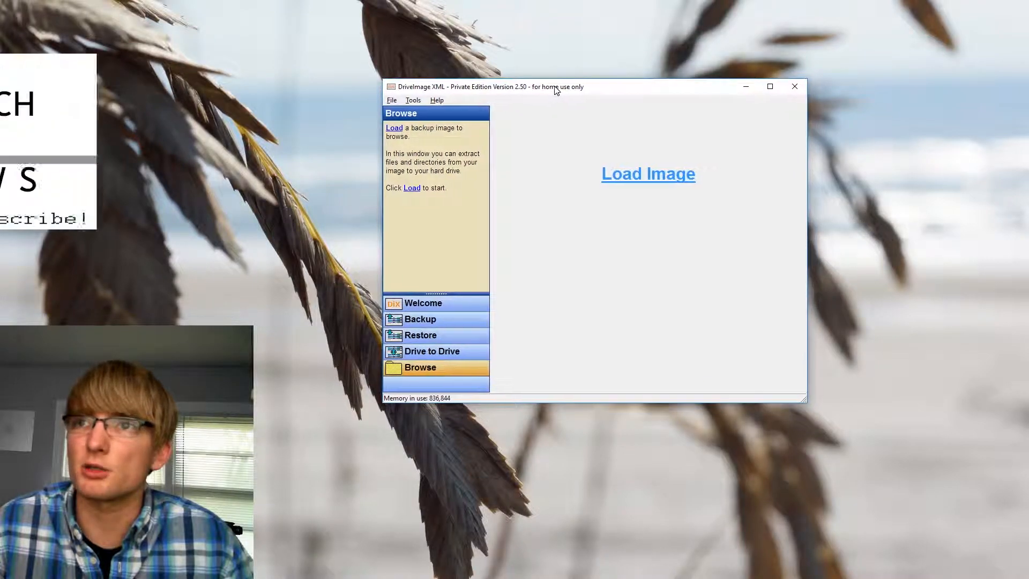
click(439, 305)
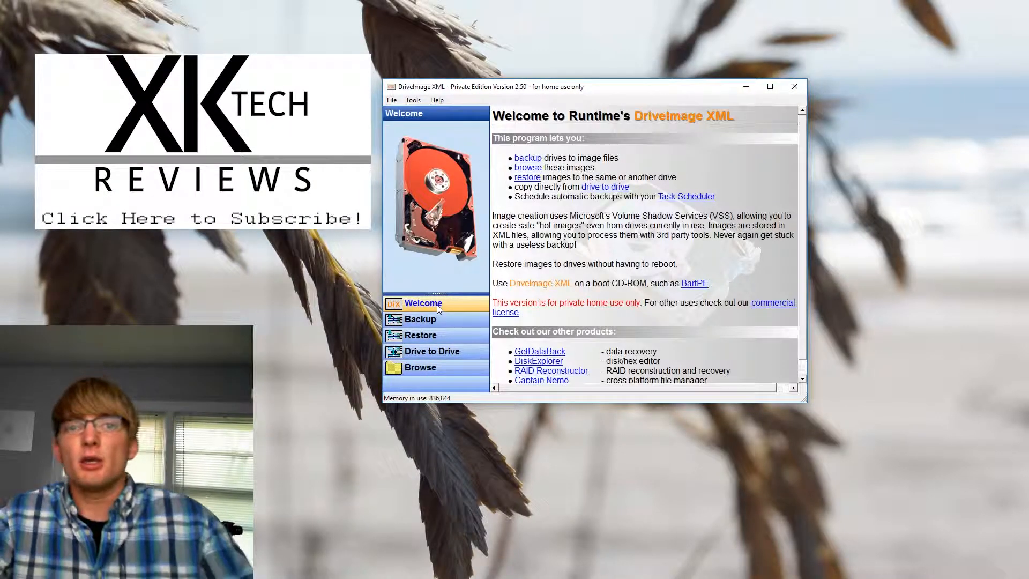